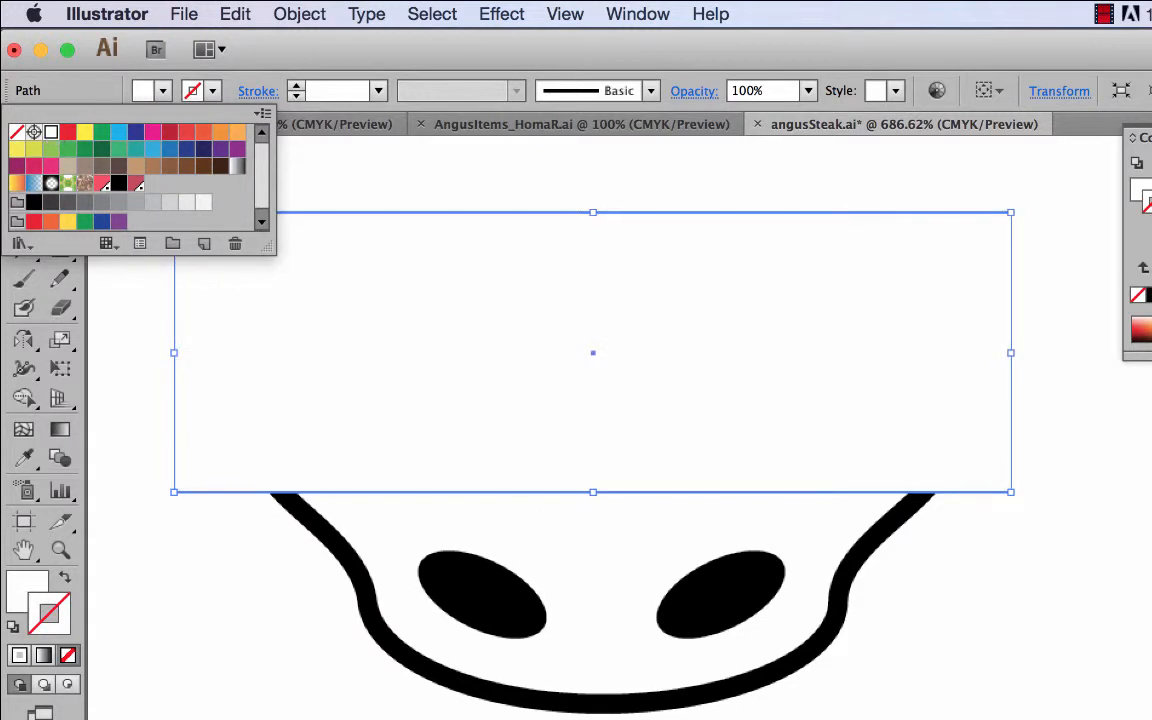
Group the white rectangle with the snout outline and both nostrils.
left_click_drag(983, 712, 233, 290)
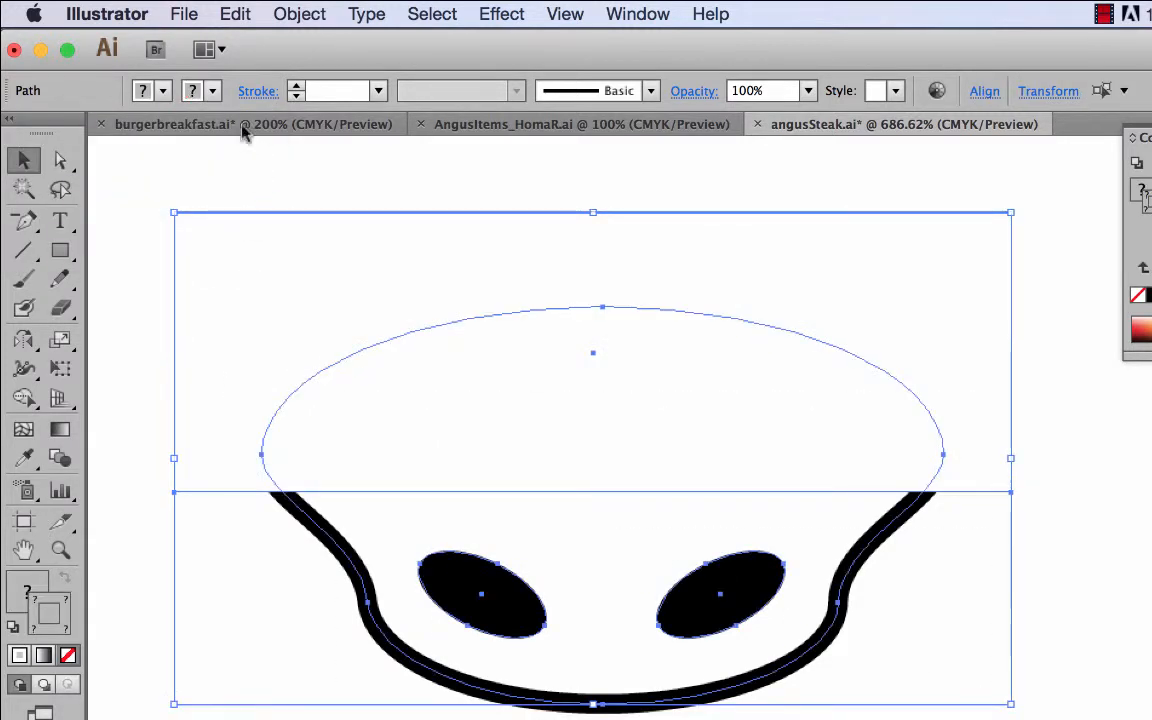
left_click(278, 16)
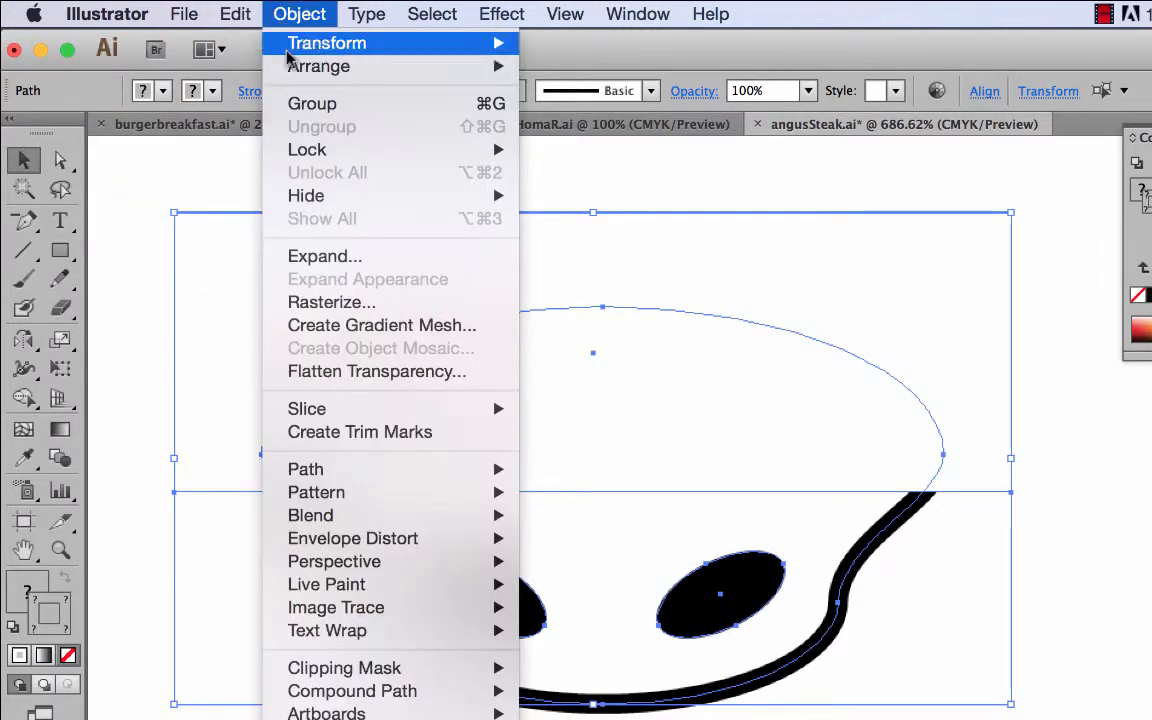
left_click(305, 103)
left_click(1066, 440)
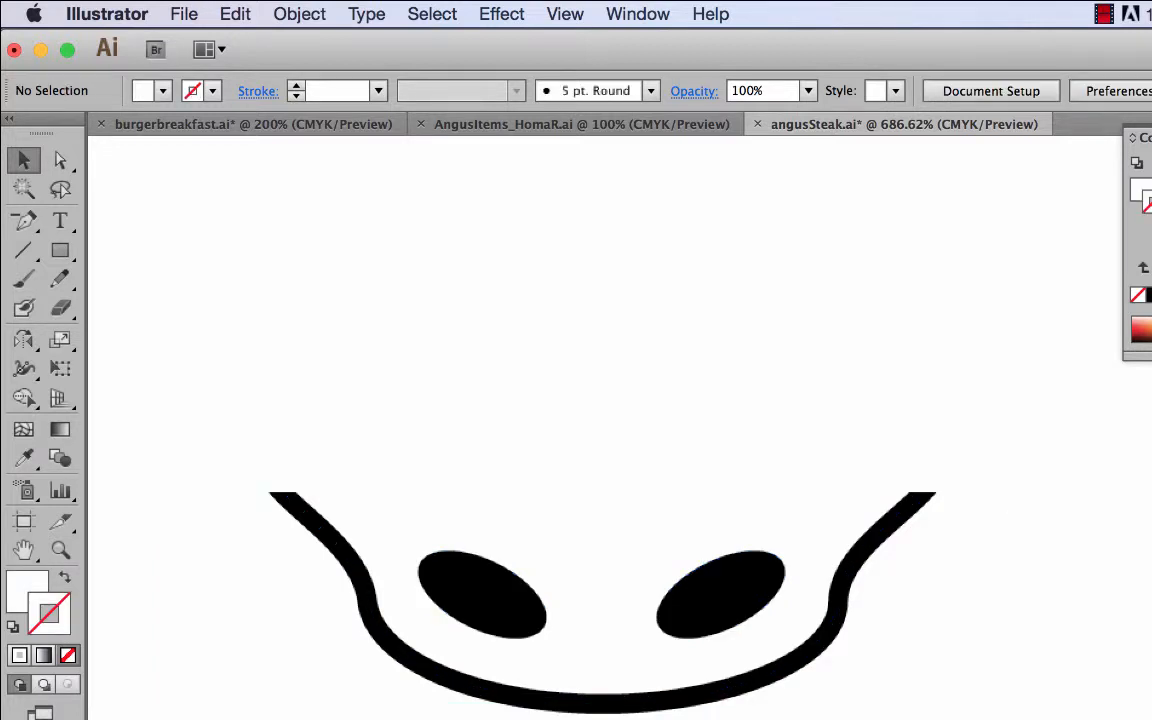
Move the grouped snout onto the outlined-horn Angus Steakhouse logo, centring it so the nostrils sit just below the lettering.
key("super+minus")
key("super+minus")
key("super+minus")
key("super+minus")
key("super+minus")
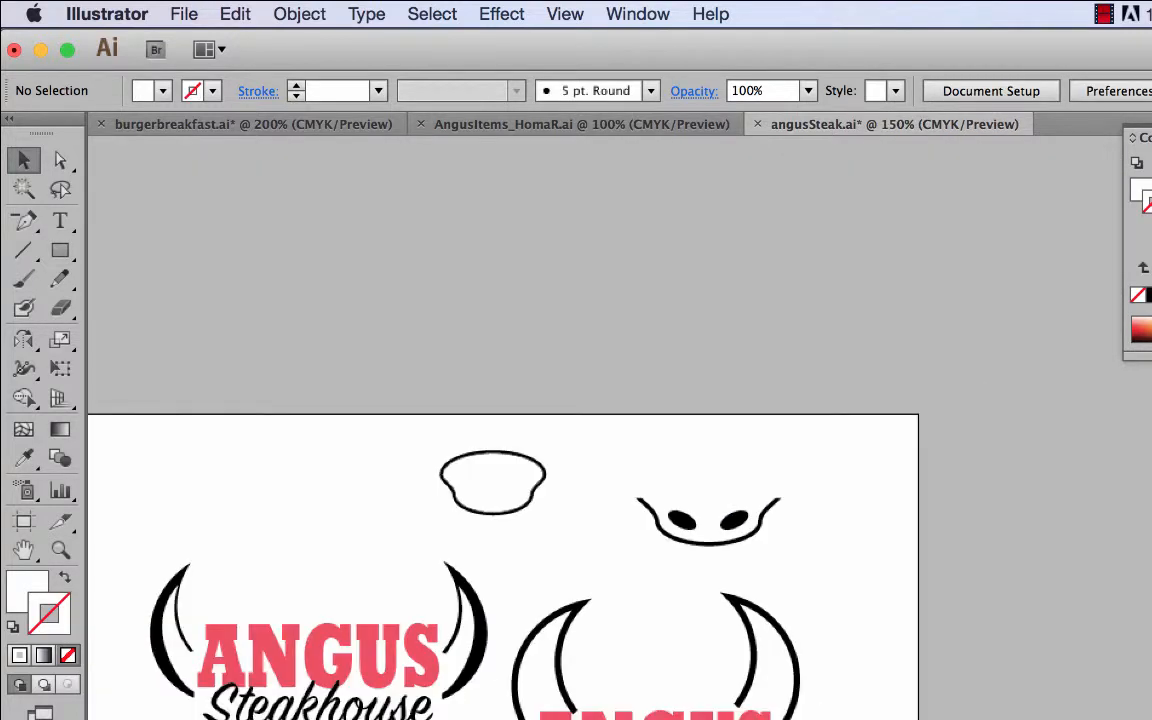
left_click_drag(750, 537, 697, 719)
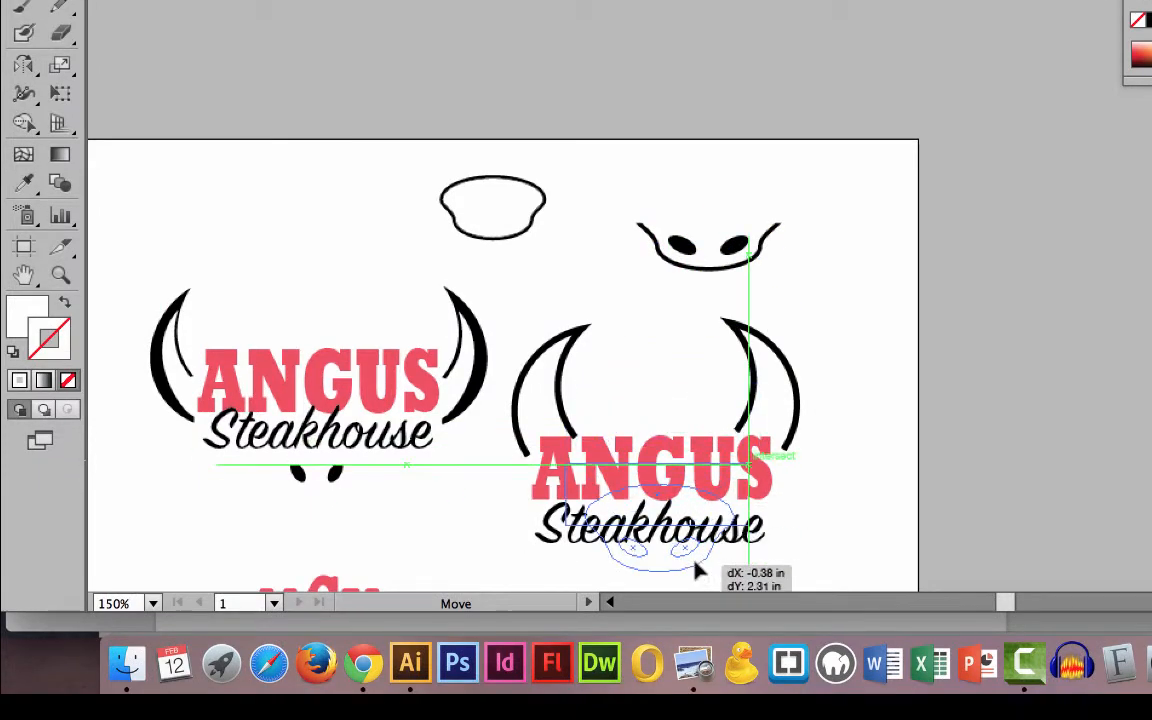
left_click_drag(697, 570, 692, 586)
Send the snout group to the back, behind the Angus Steakhouse lettering, and deselect it.
scroll(823, 473, "down", 5)
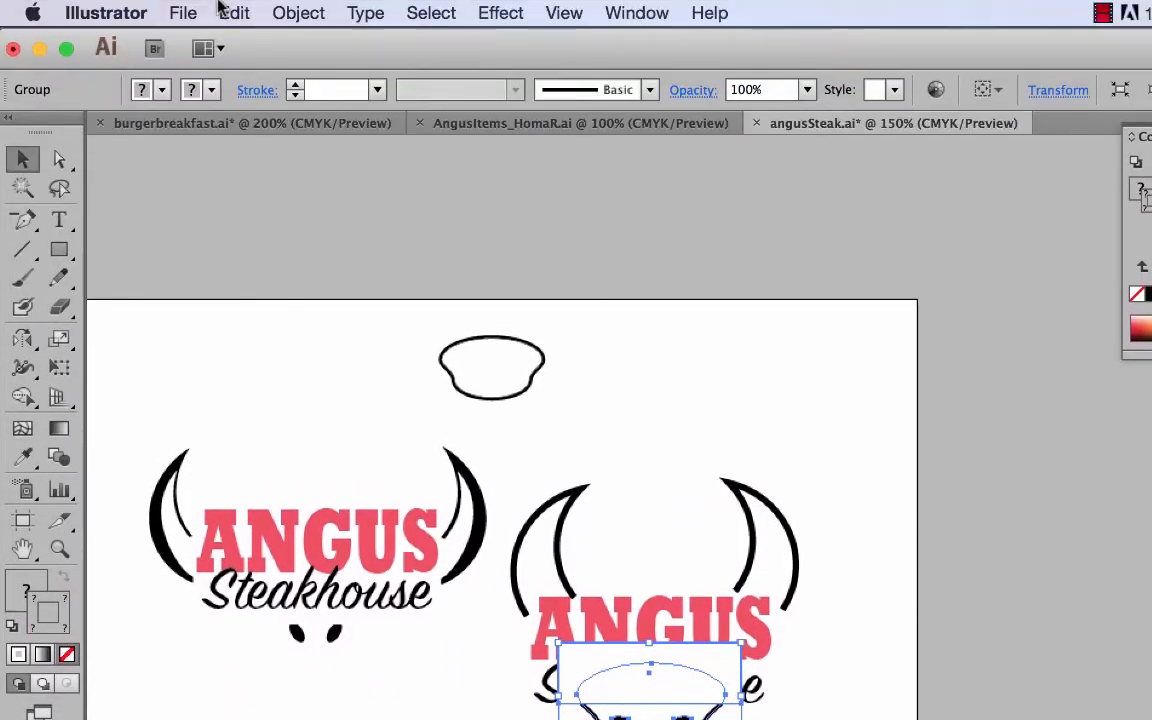
left_click(298, 13)
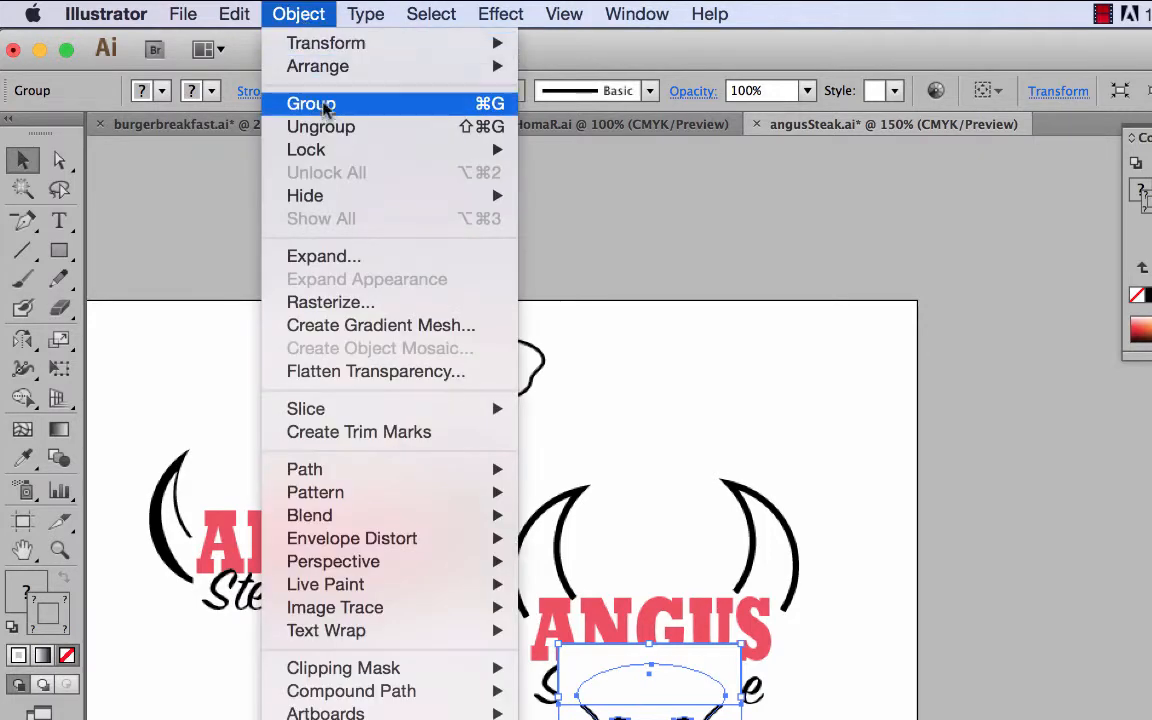
mouse_move(480, 66)
left_click(597, 136)
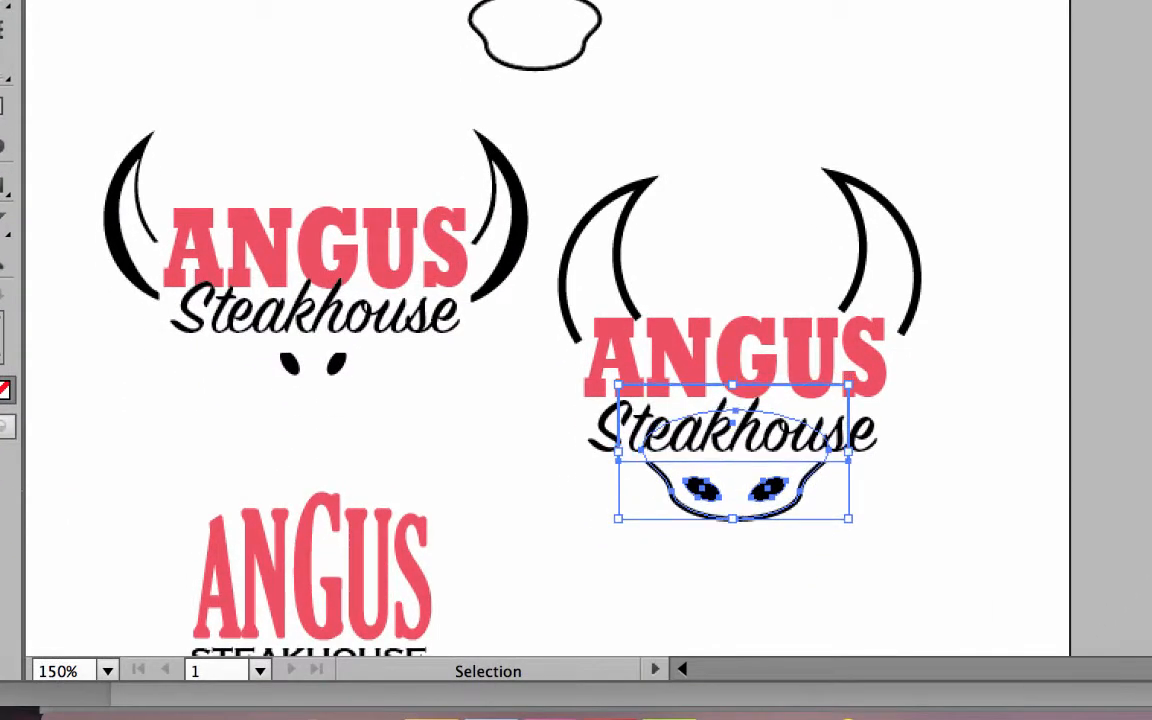
left_click(890, 435)
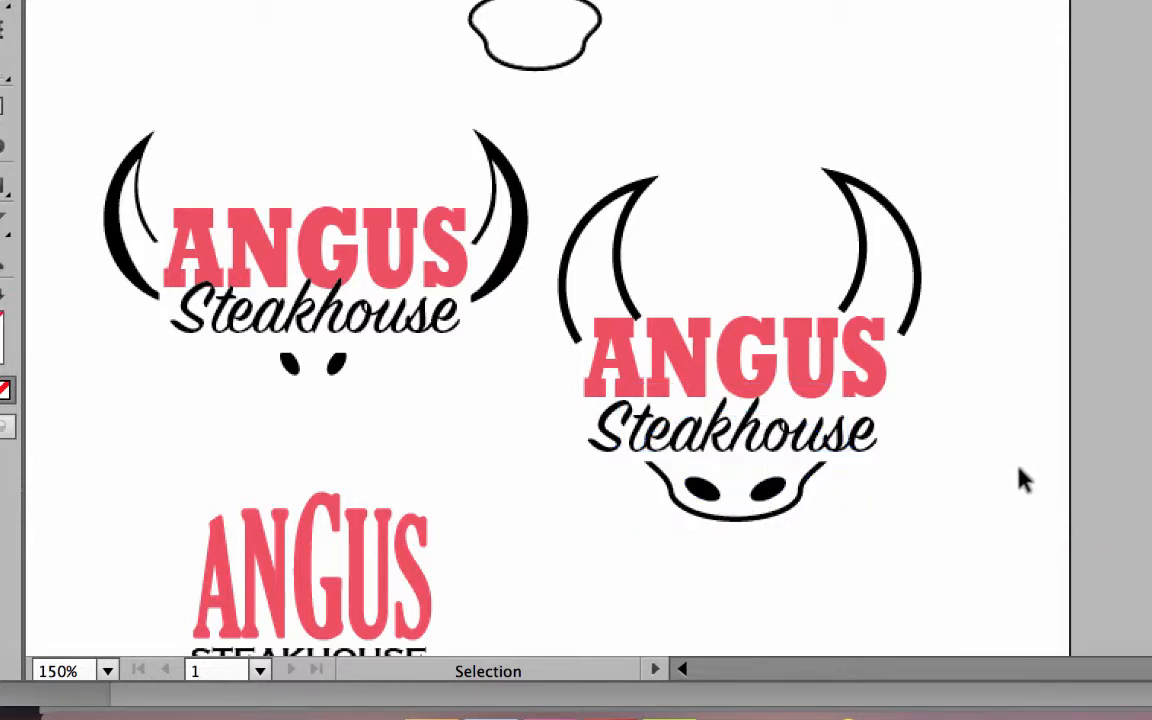
Select the arched ANGUS text in the oval logo.
scroll(1022, 480, "down", 12)
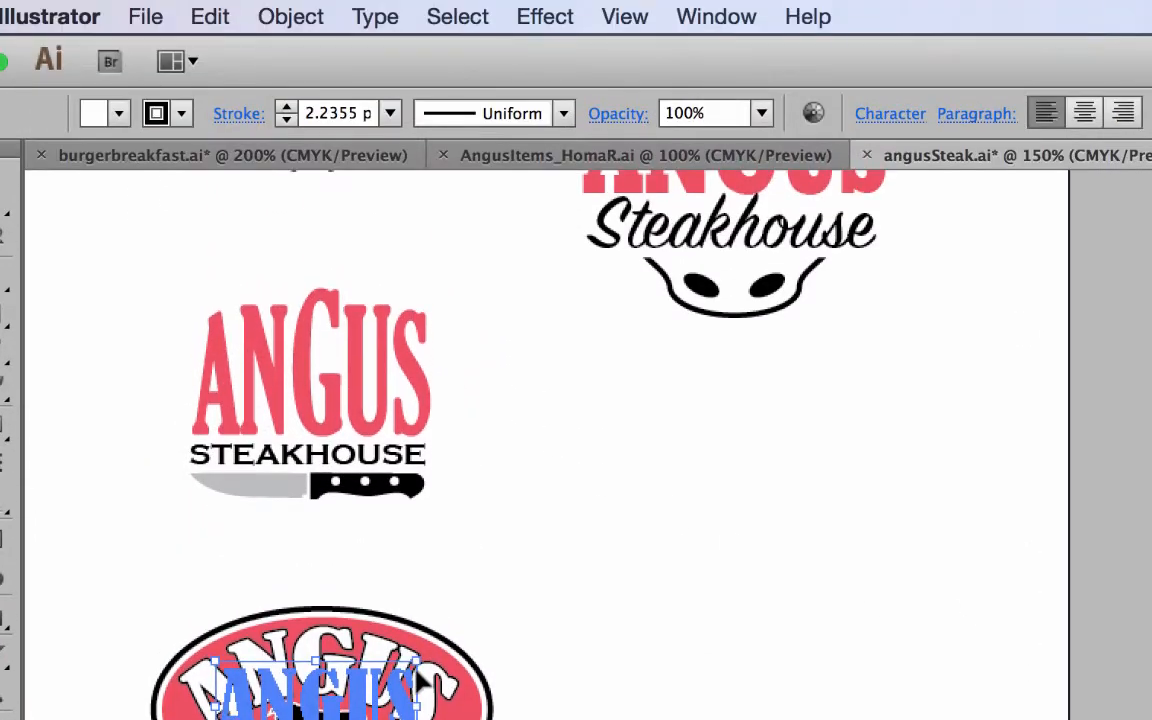
left_click(420, 518)
left_click(545, 17)
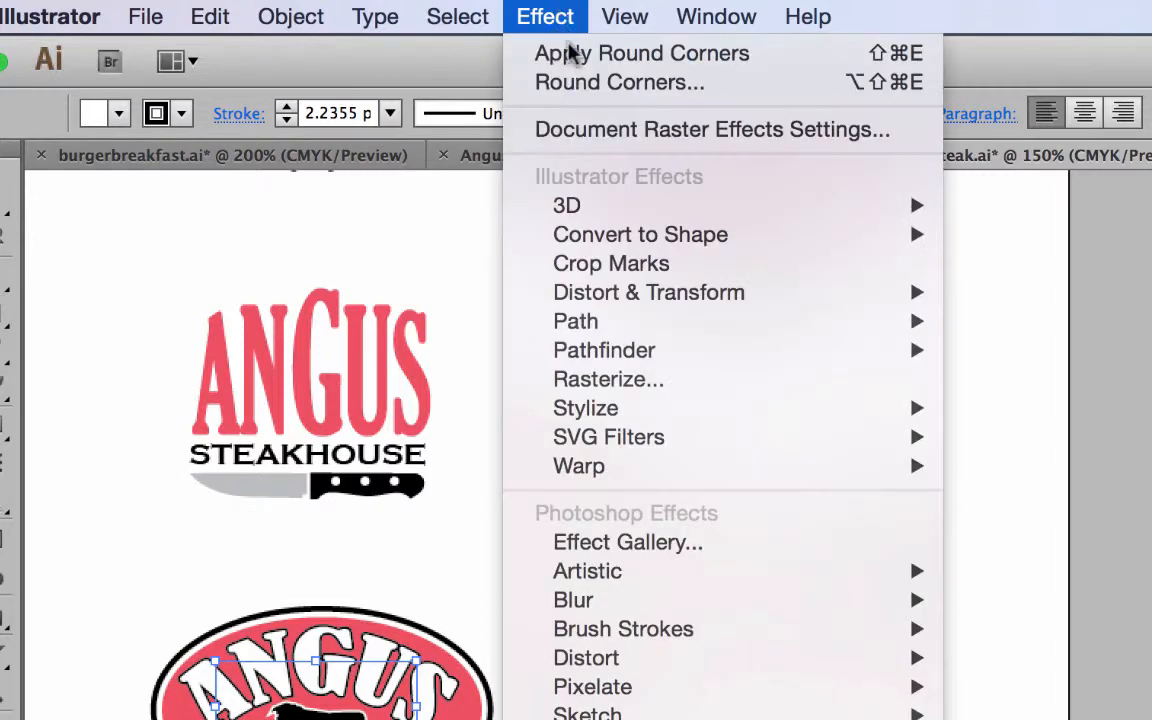
mouse_move(812, 486)
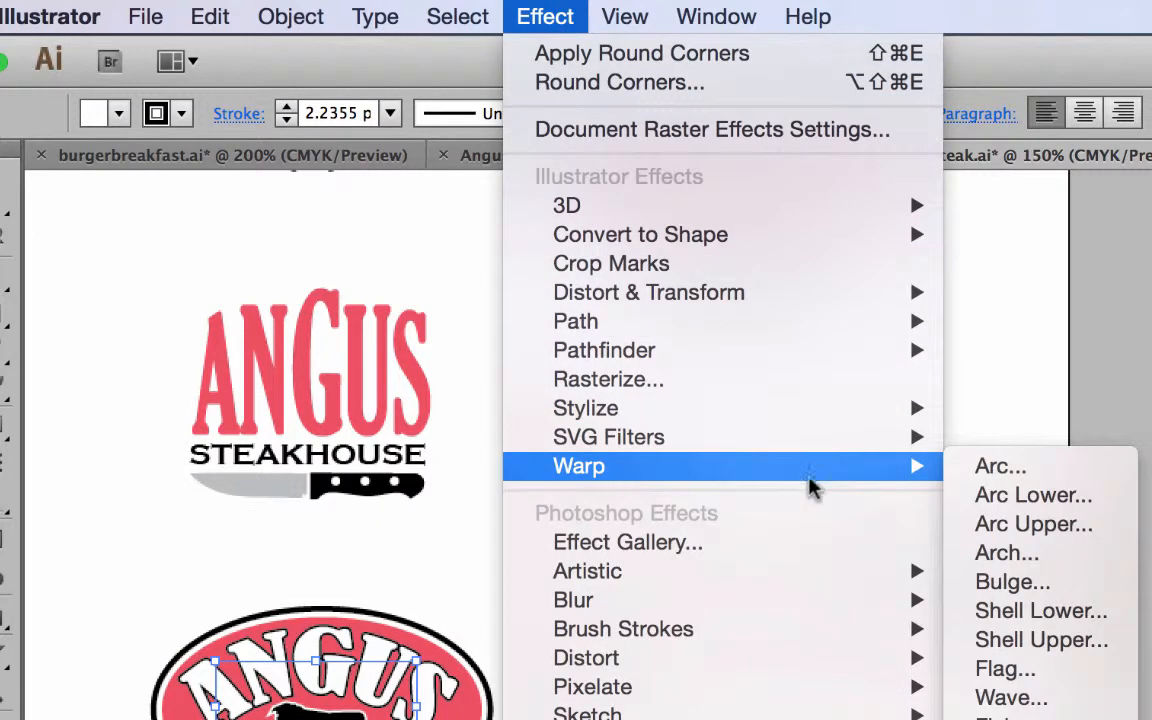
left_click(1021, 474)
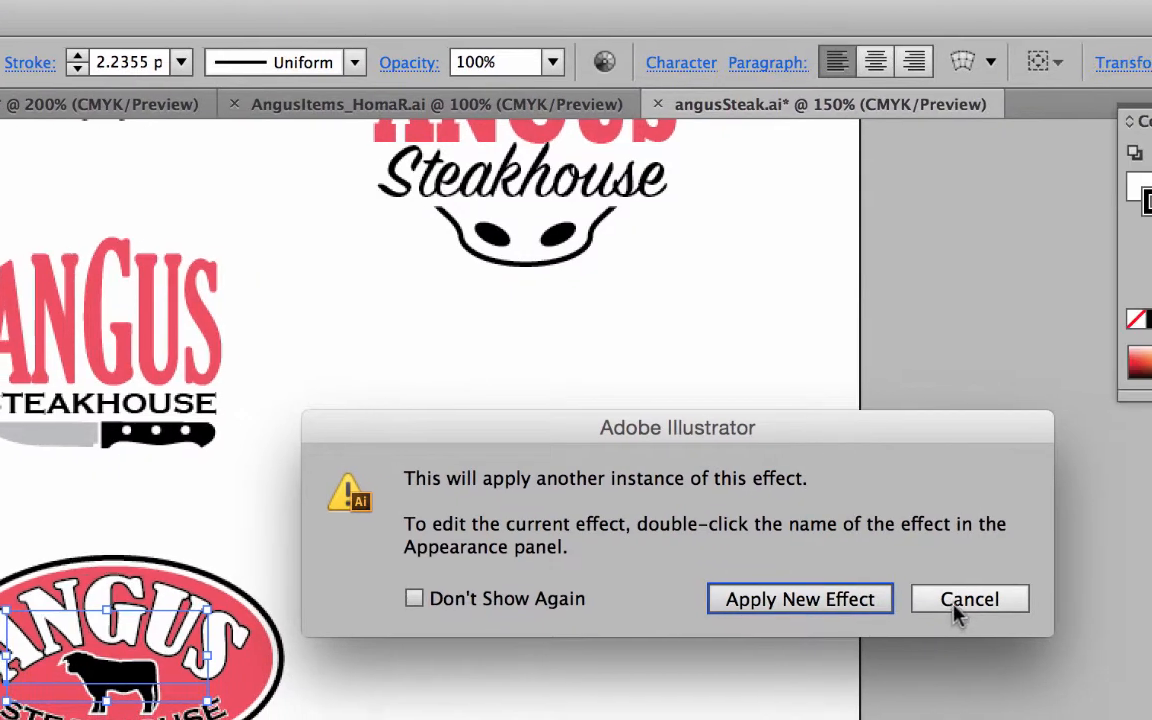
left_click(1134, 644)
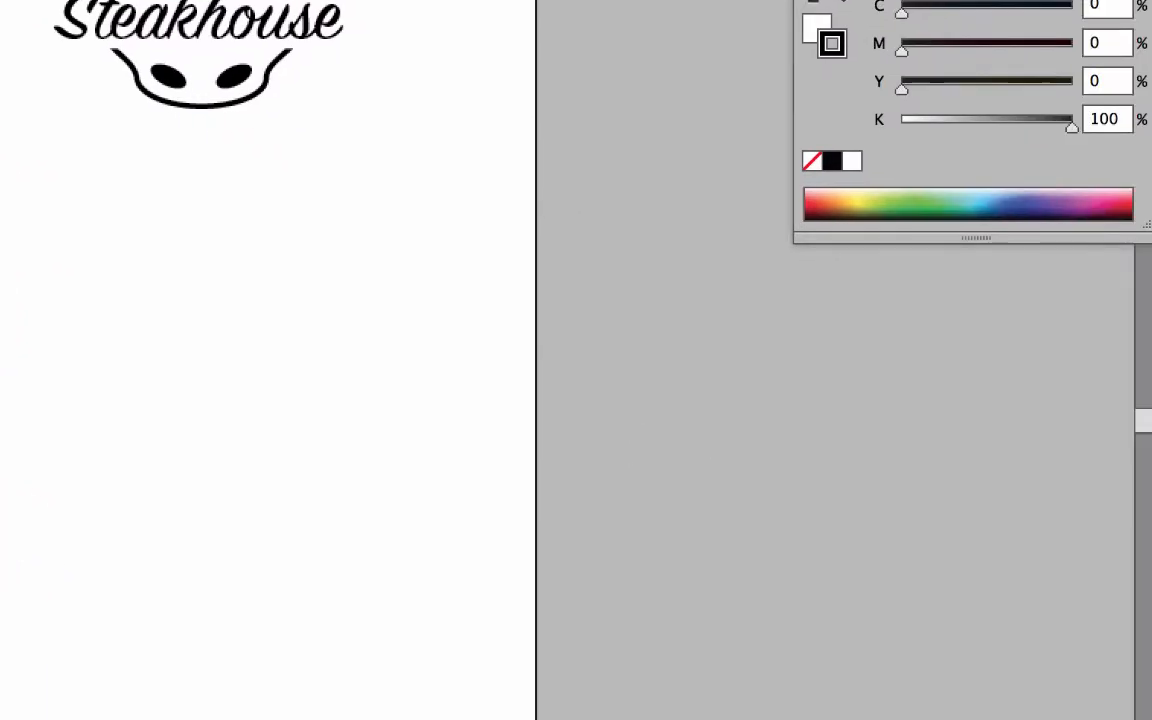
Edit the existing Arc warp on the oval logo's ANGUS text with the preview on, setting the horizontal bend to 52%.
left_click(1066, 290)
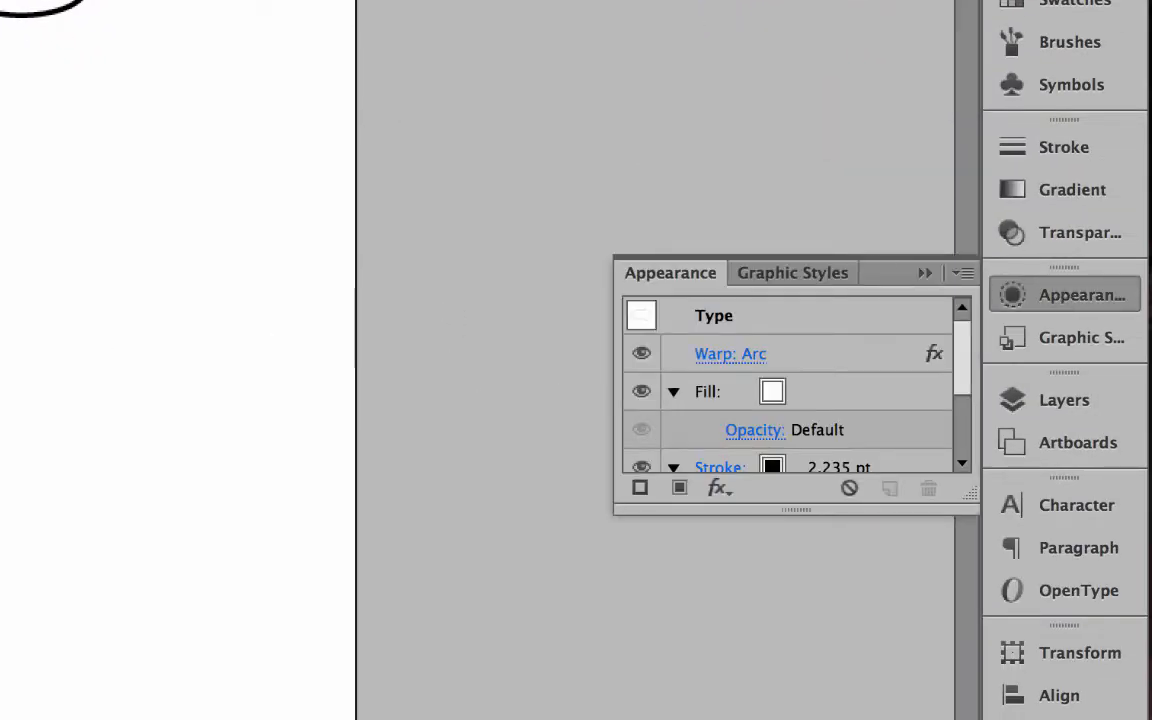
left_click(751, 356)
left_click_drag(617, 163, 62, 134)
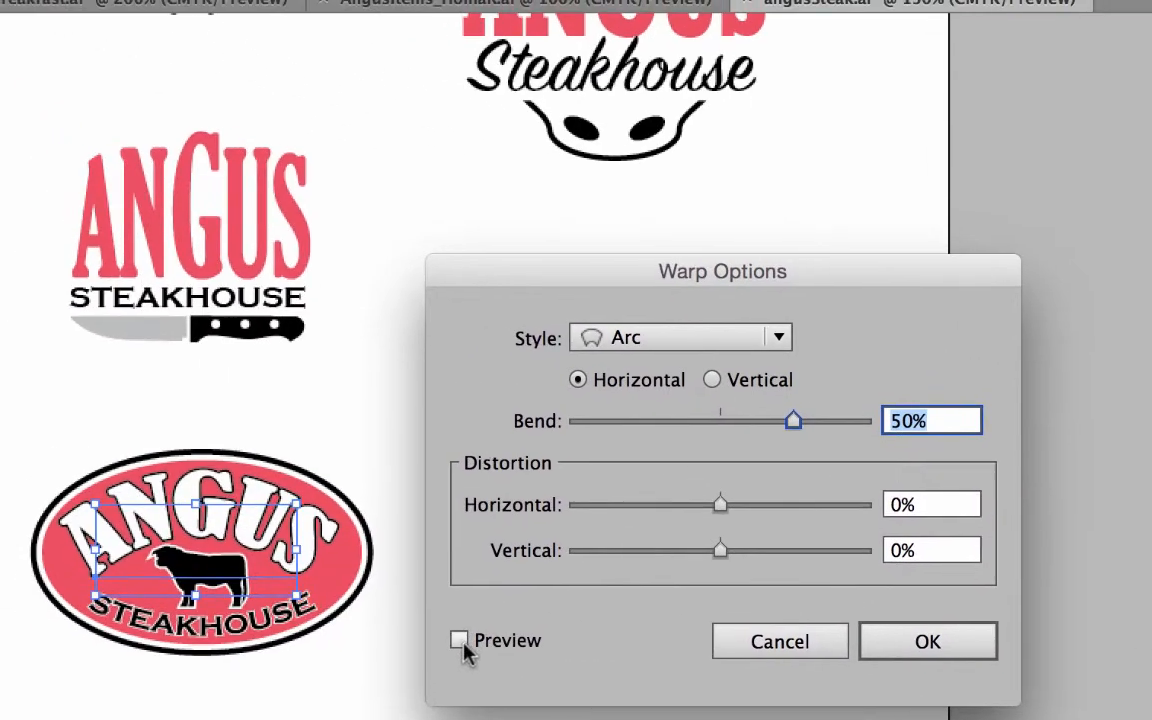
left_click(459, 642)
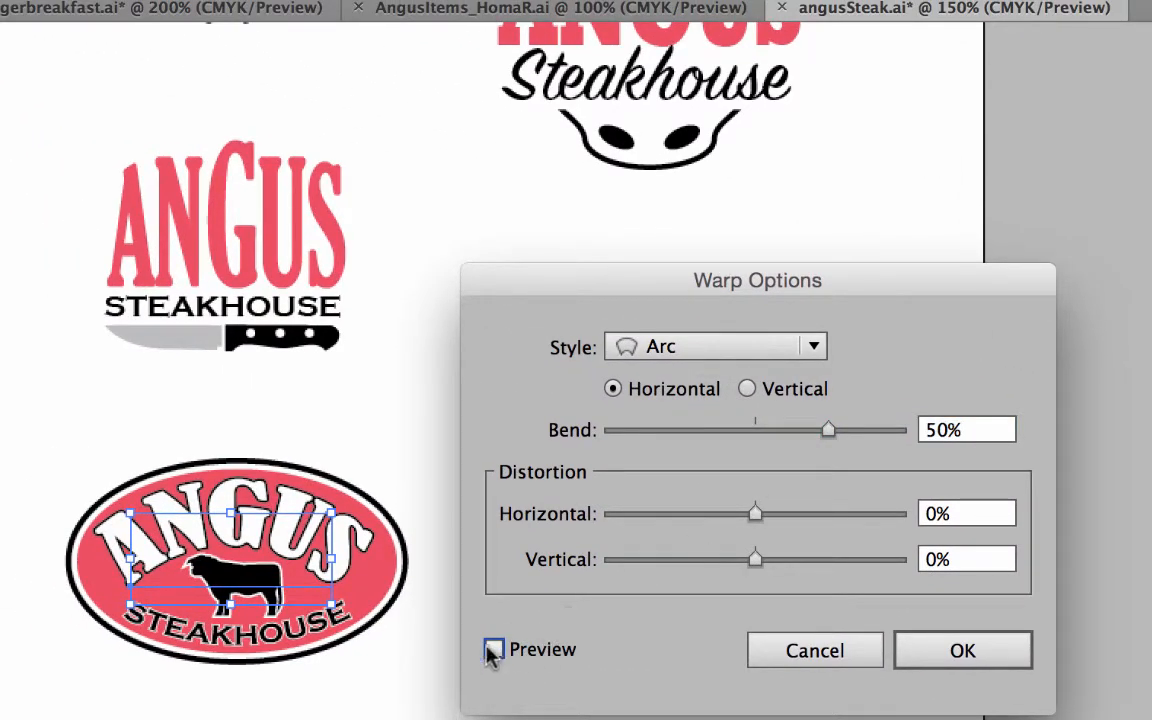
left_click(494, 650)
left_click_drag(826, 428, 756, 441)
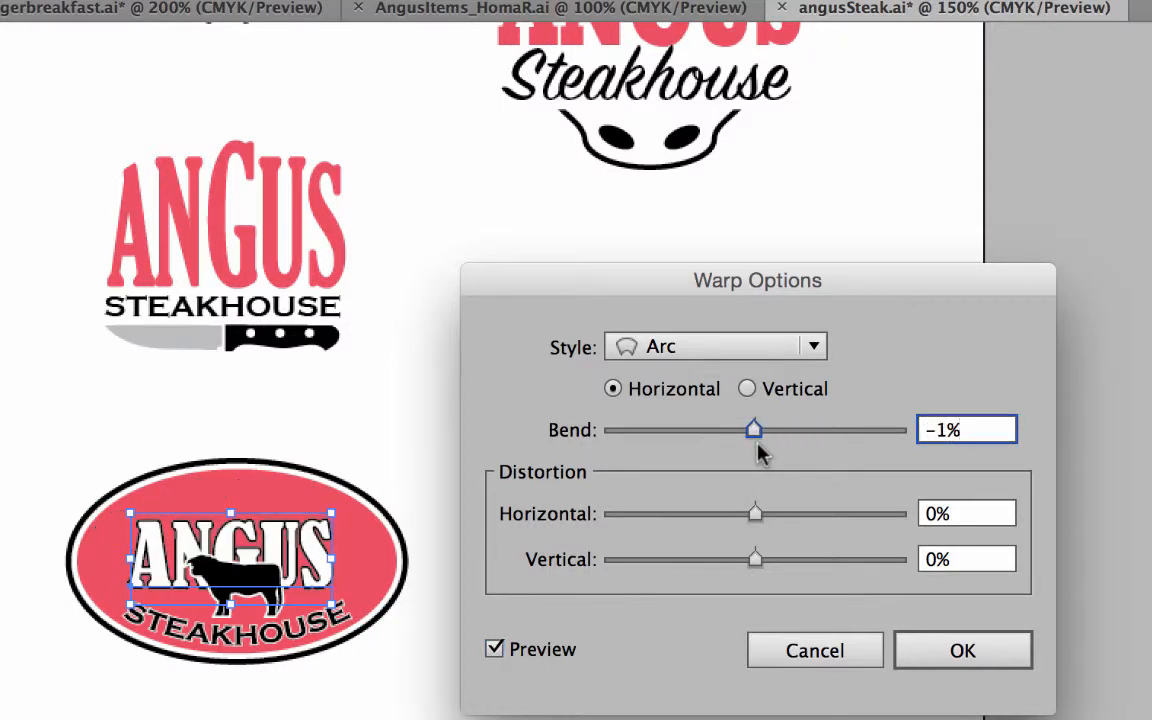
left_click_drag(755, 434, 830, 432)
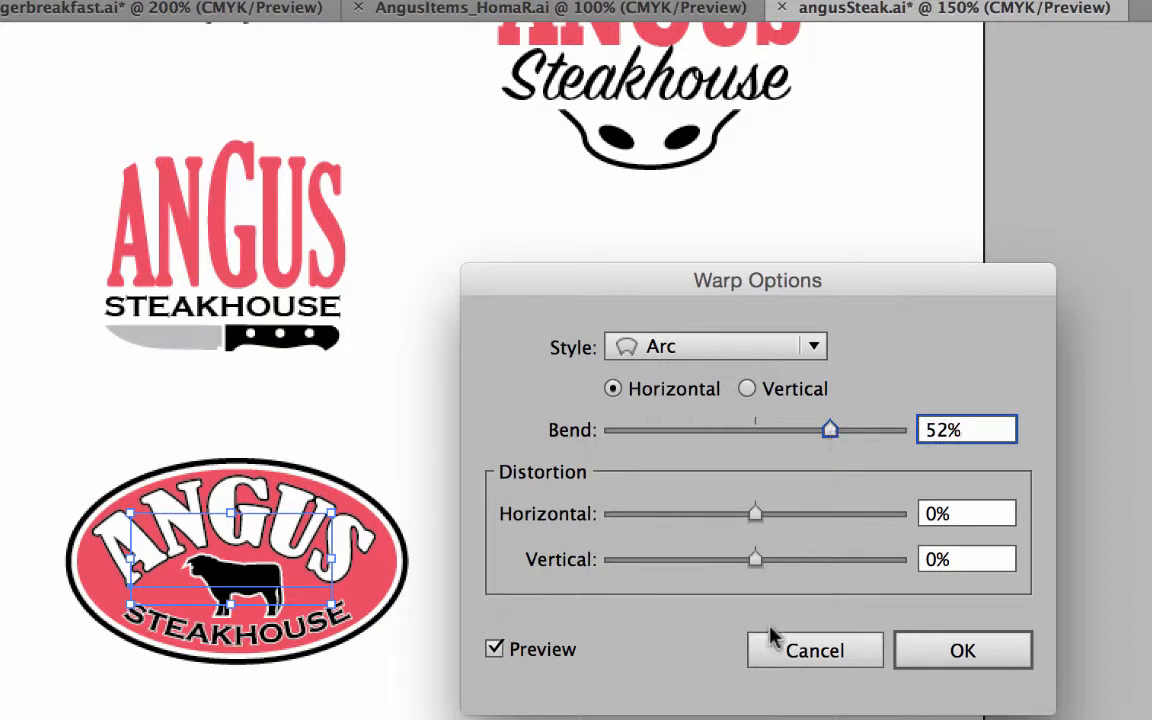
left_click(955, 655)
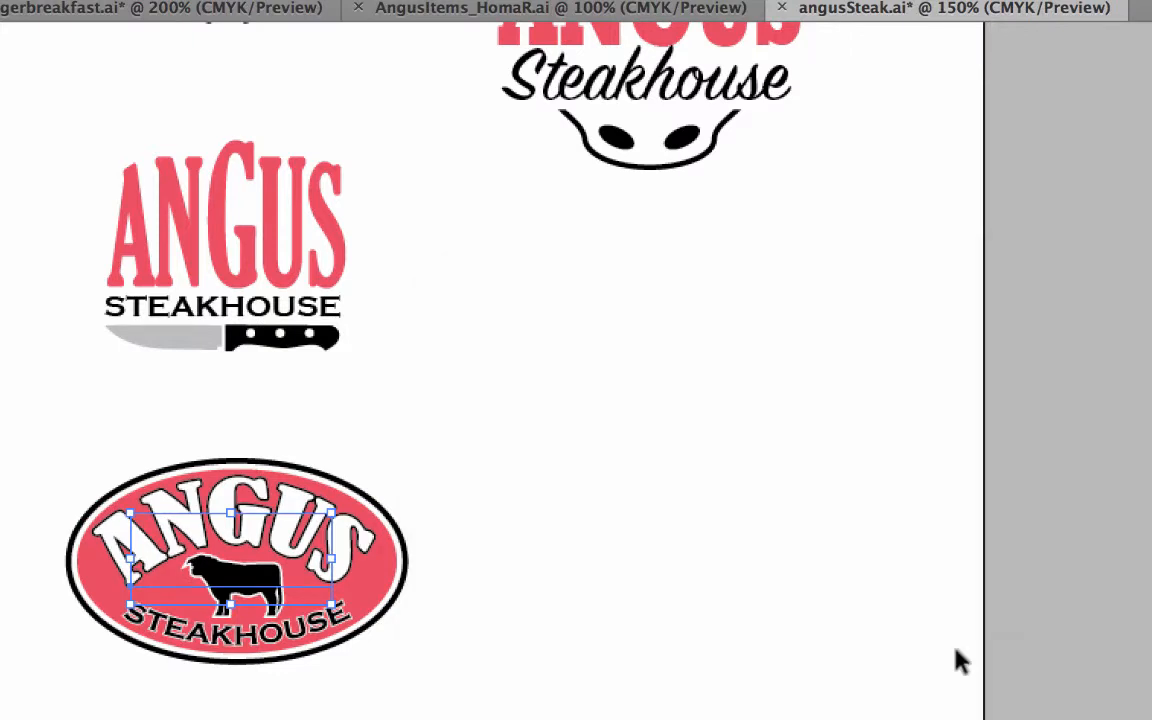
left_click(558, 682)
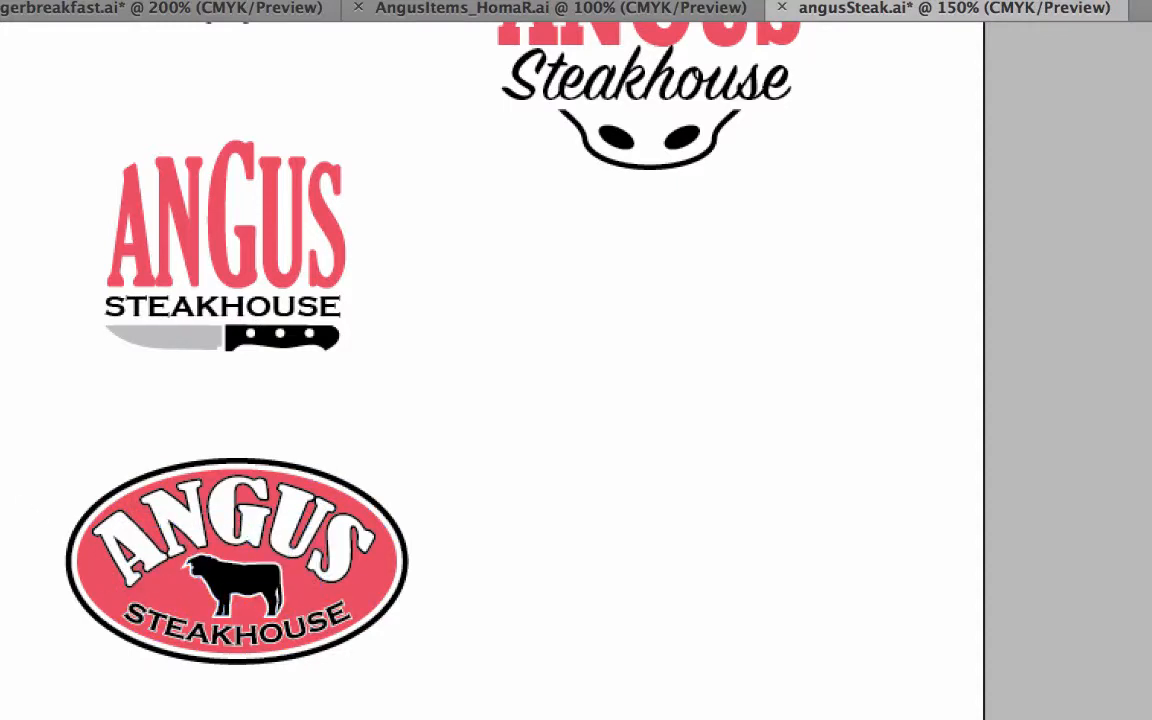
Examine the bull silhouette and its white outline in the oval logo up close.
key("z")
left_click_drag(137, 519, 392, 667)
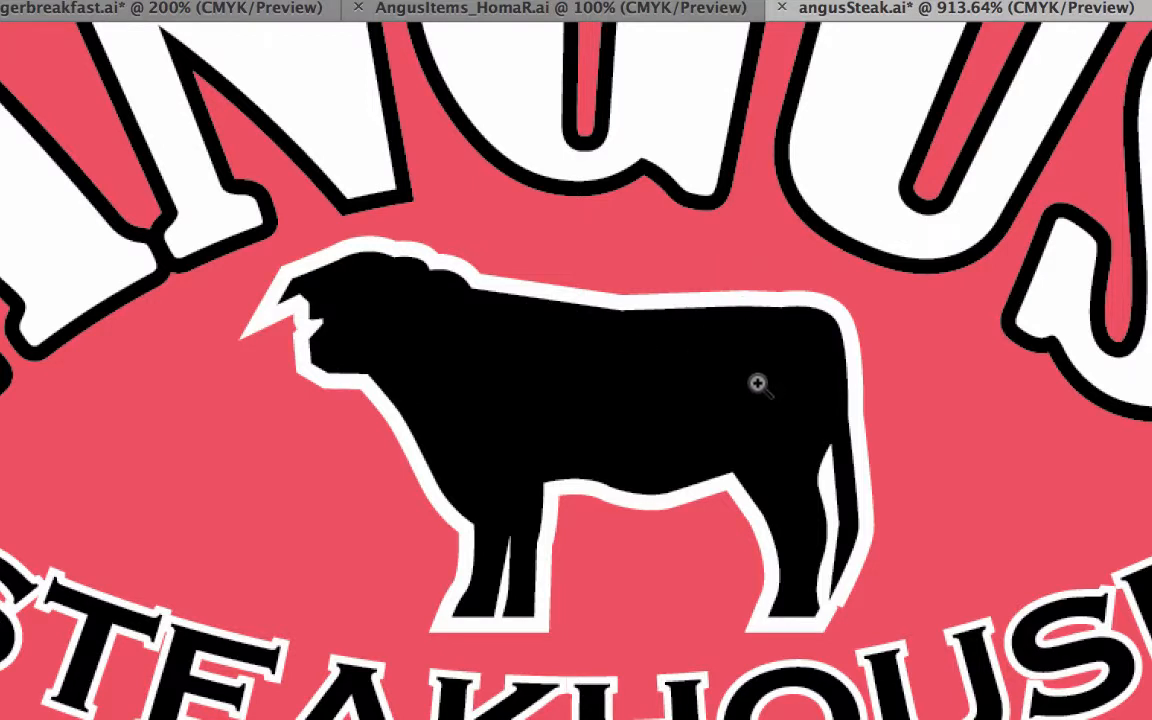
key("ctrl+minus")
key("ctrl+minus")
key("ctrl+minus")
key("ctrl+minus")
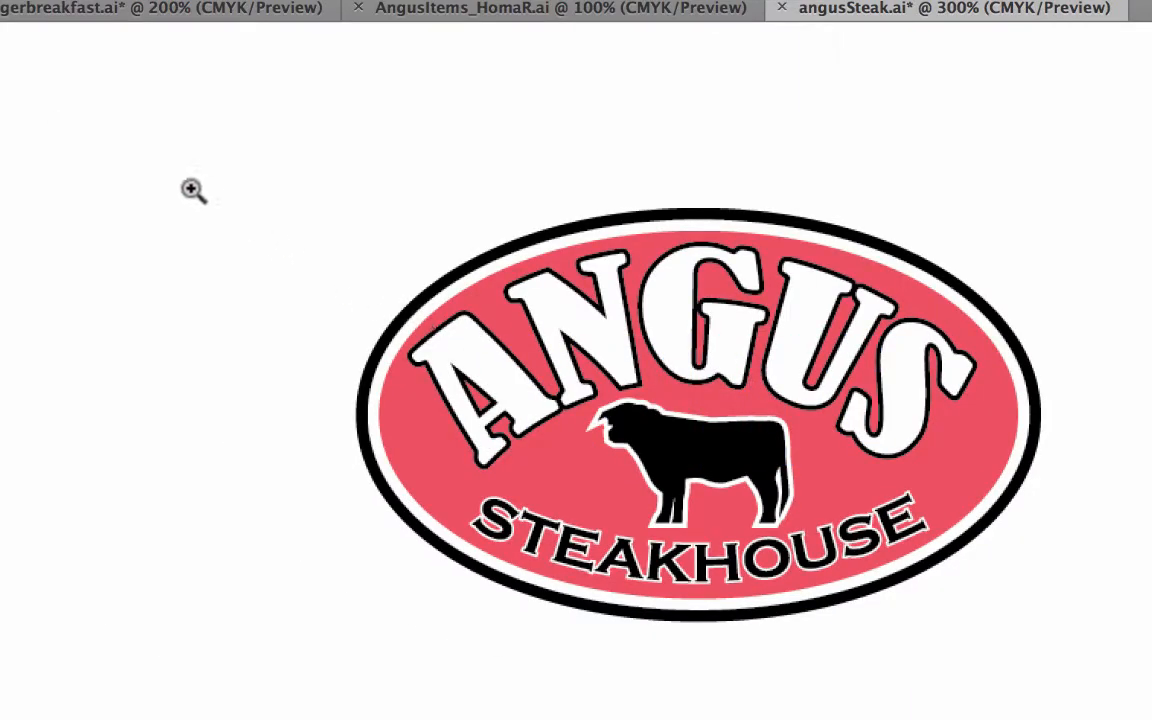
Select the red ANGUS text in the knife logo.
scroll(912, 300, "up", 10)
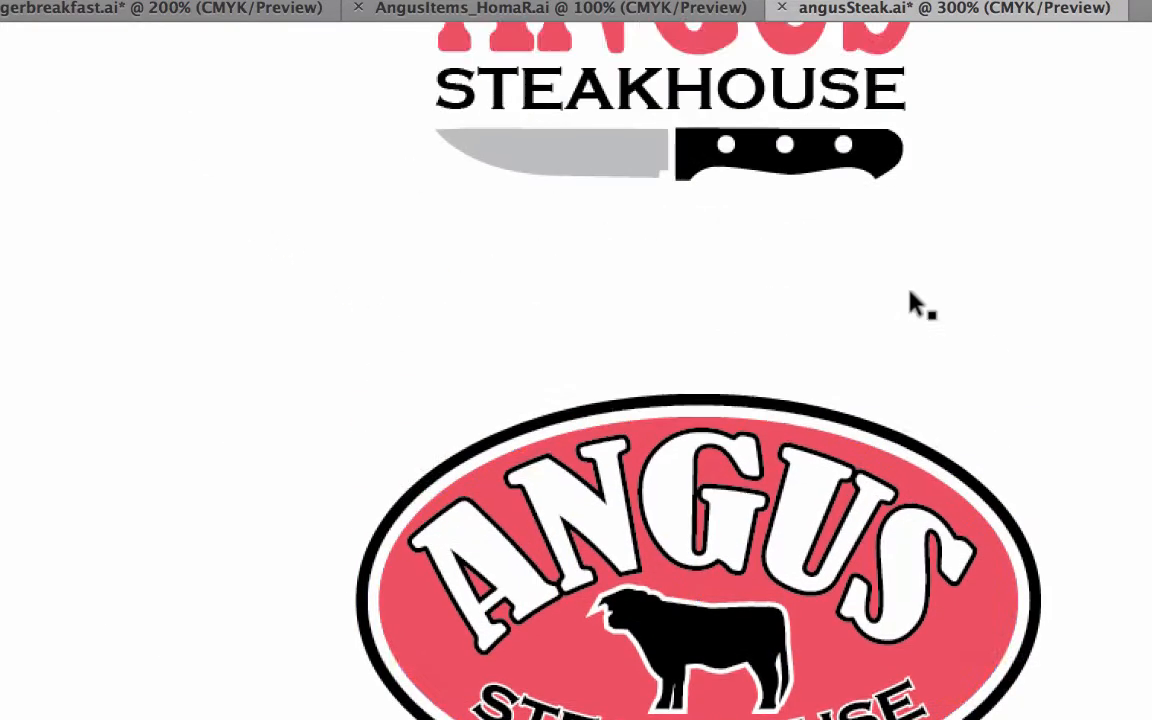
scroll(816, 256, "up", 3)
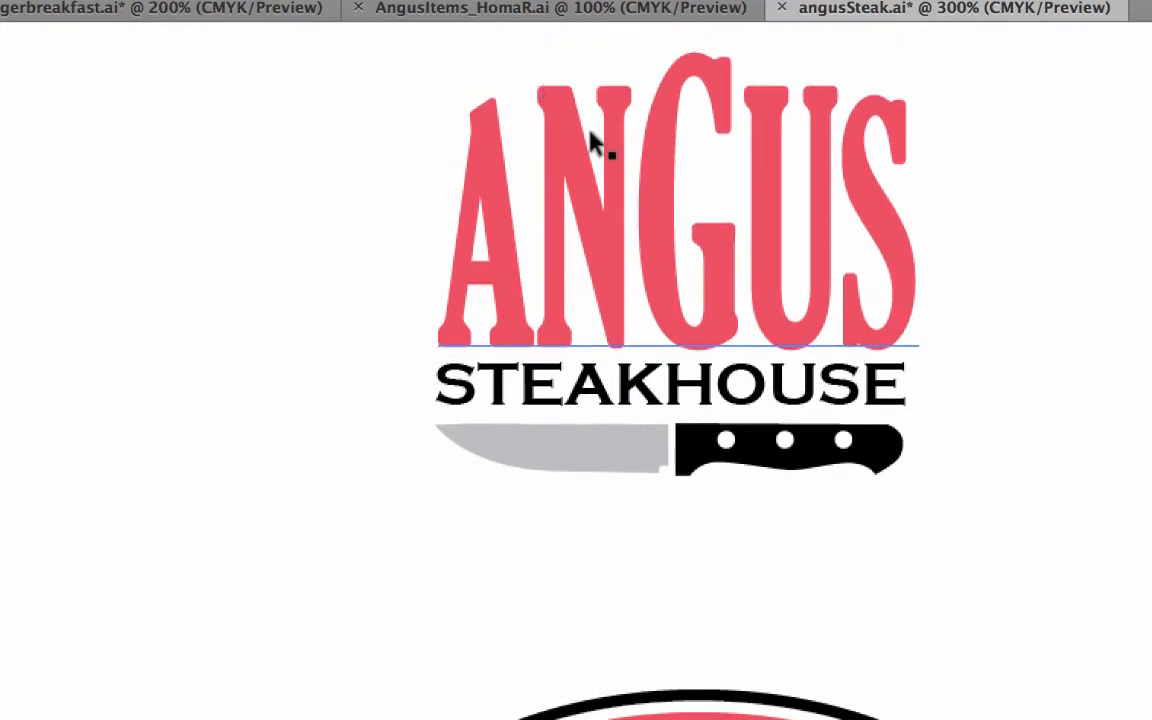
scroll(610, 160, "up", 5)
left_click(750, 401)
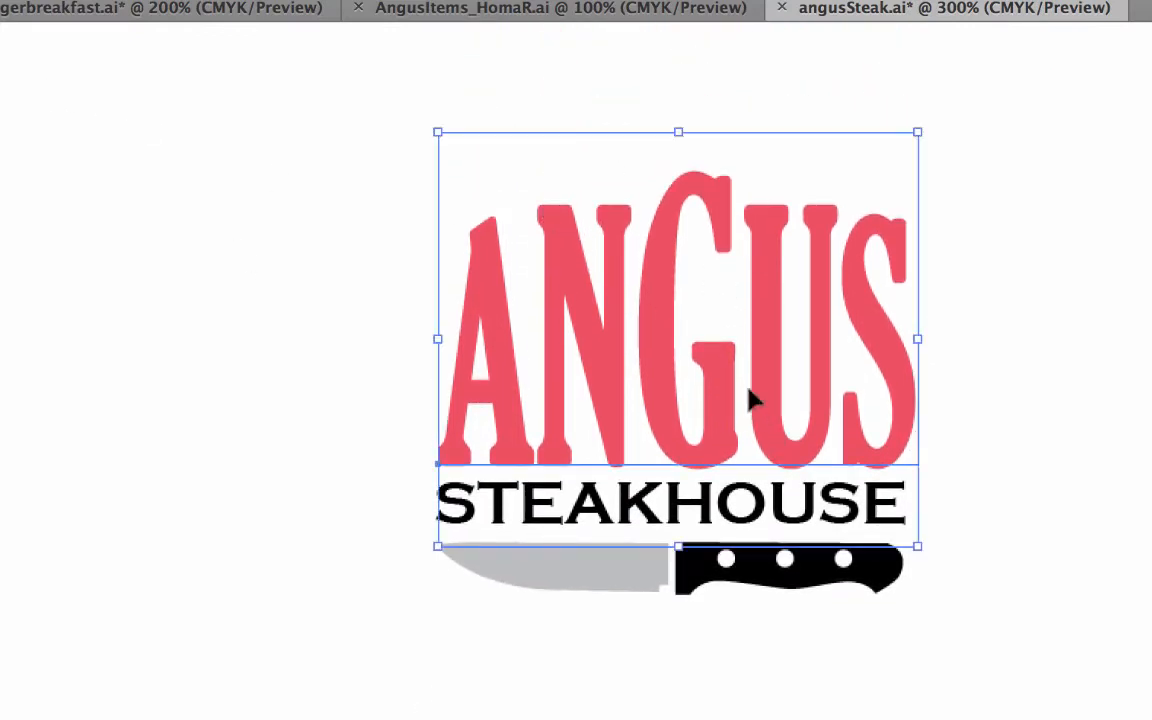
Try a thick black stroke applied directly to the knife logo's ANGUS text, and remove that stroke again.
left_click(98, 0)
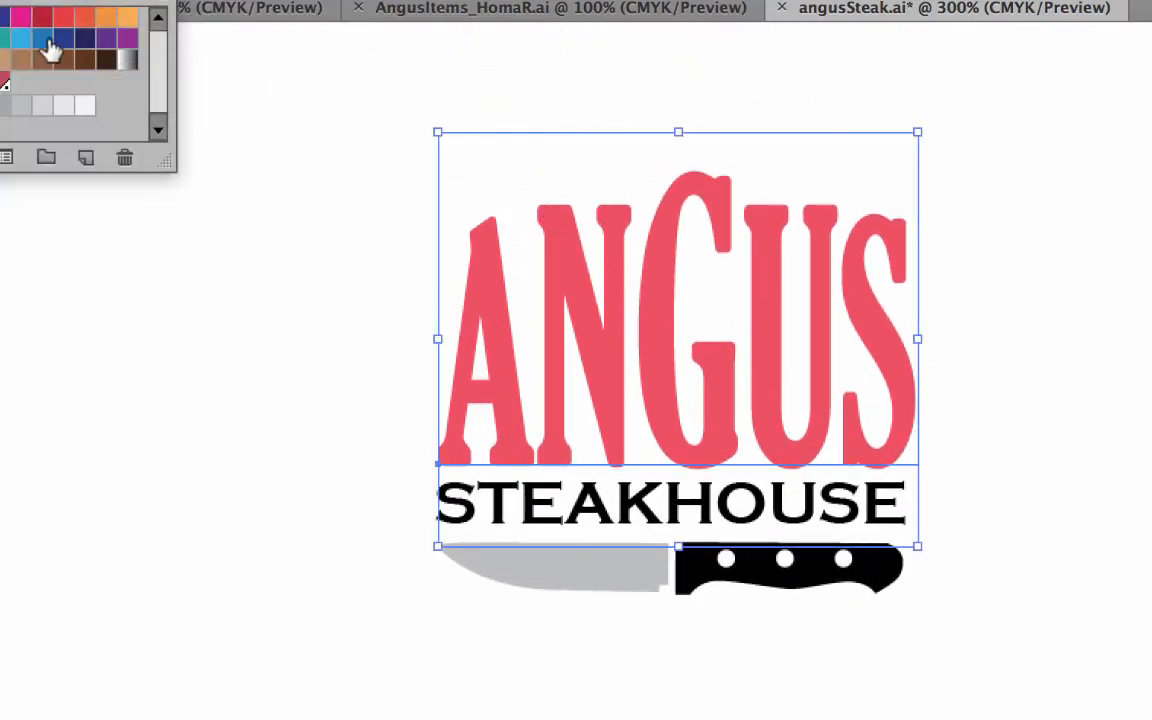
left_click(0, 17)
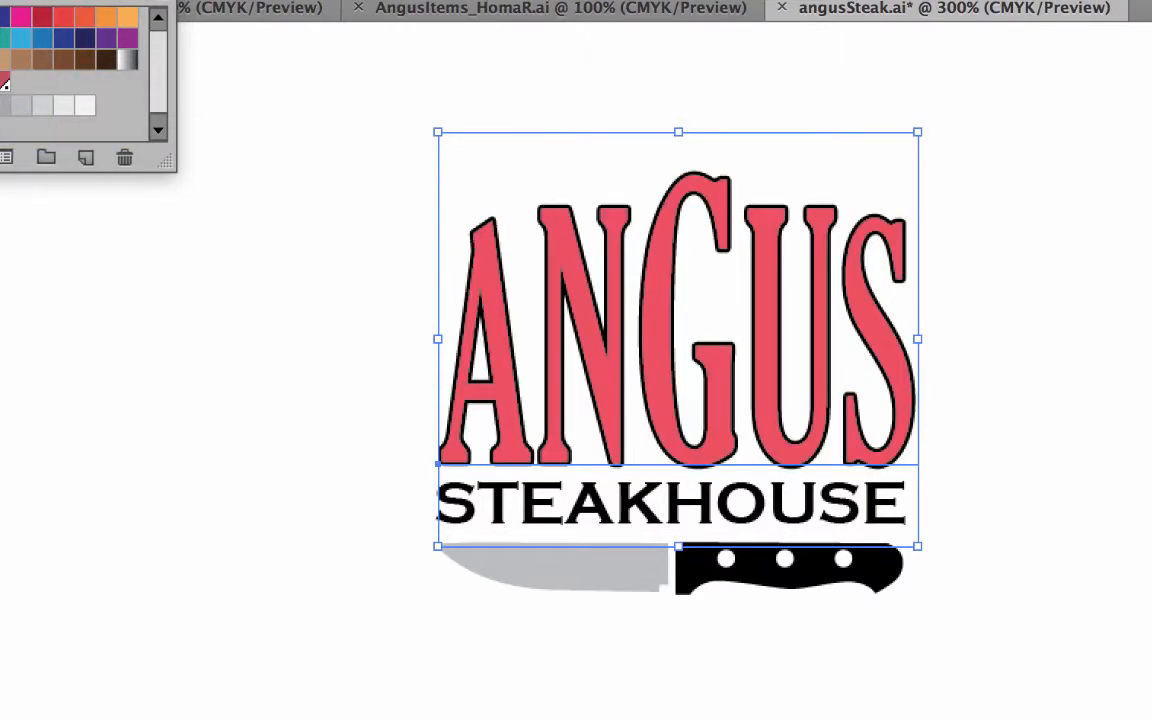
left_click(213, 0)
left_click(213, 0)
left_click(213, 0)
left_click(213, 0)
left_click(213, 0)
left_click(213, 0)
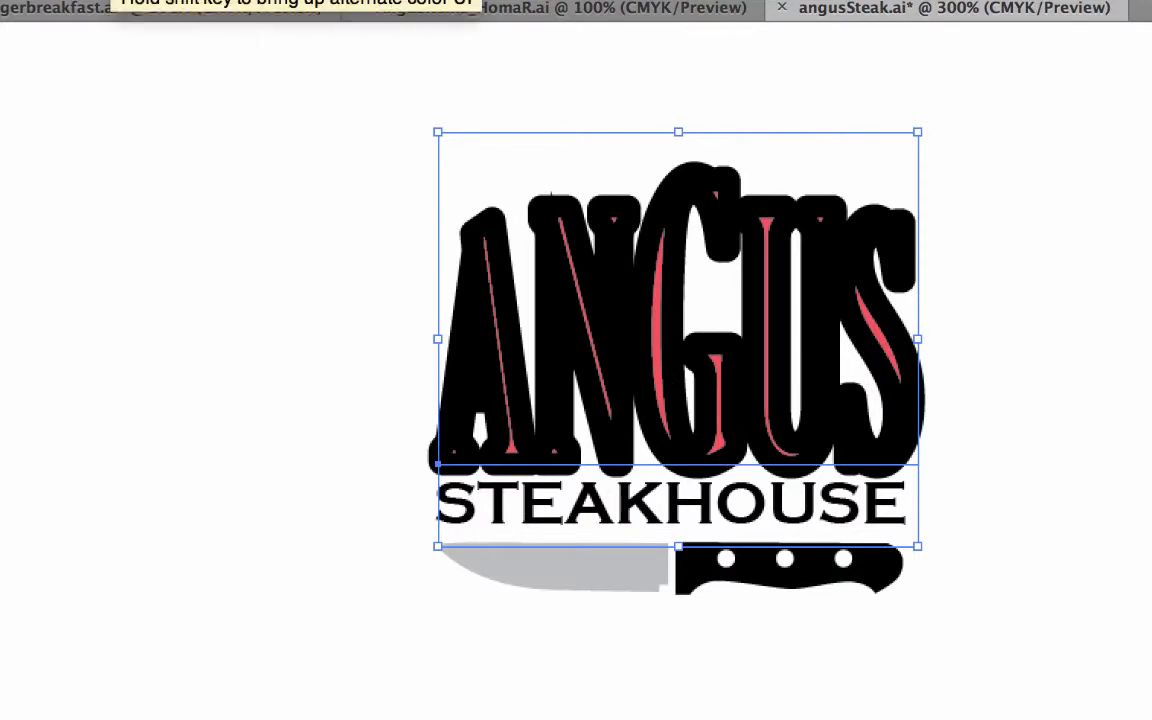
left_click(106, 0)
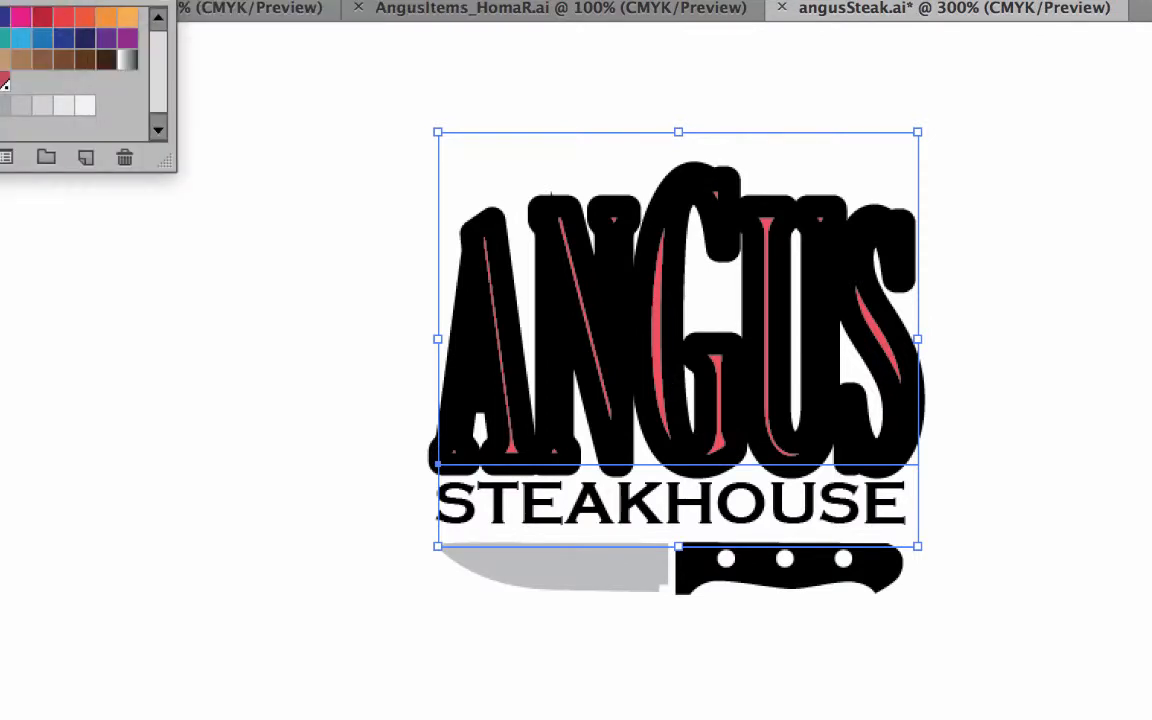
left_click(0, 17)
Add a new 1 pt black stroke to the knife logo's ANGUS text as an appearance attribute and set its fill to the coral-red swatch.
left_click(1087, 240)
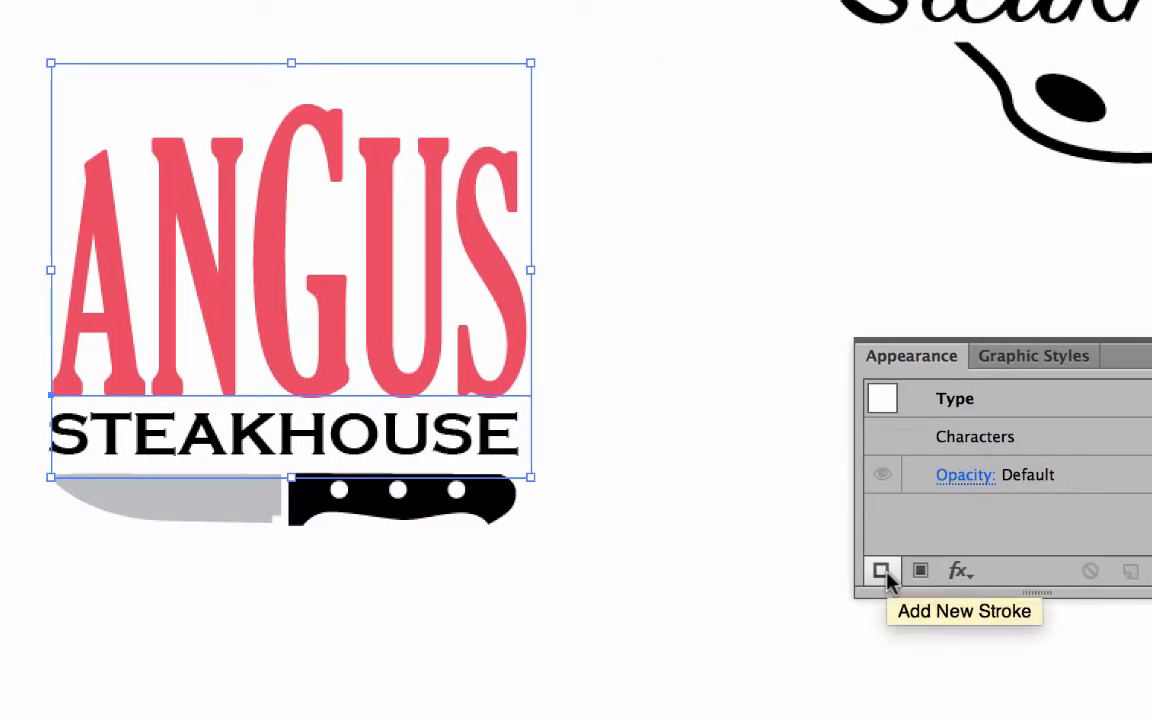
left_click(881, 572)
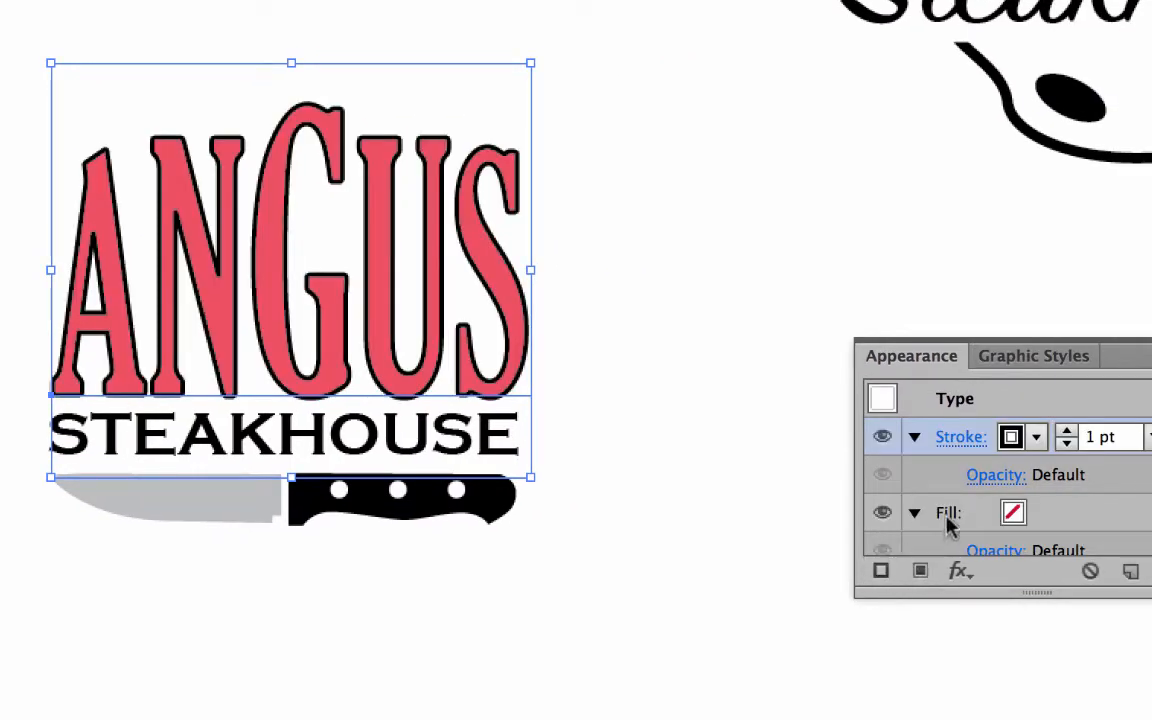
left_click(1012, 514)
left_click(1033, 514)
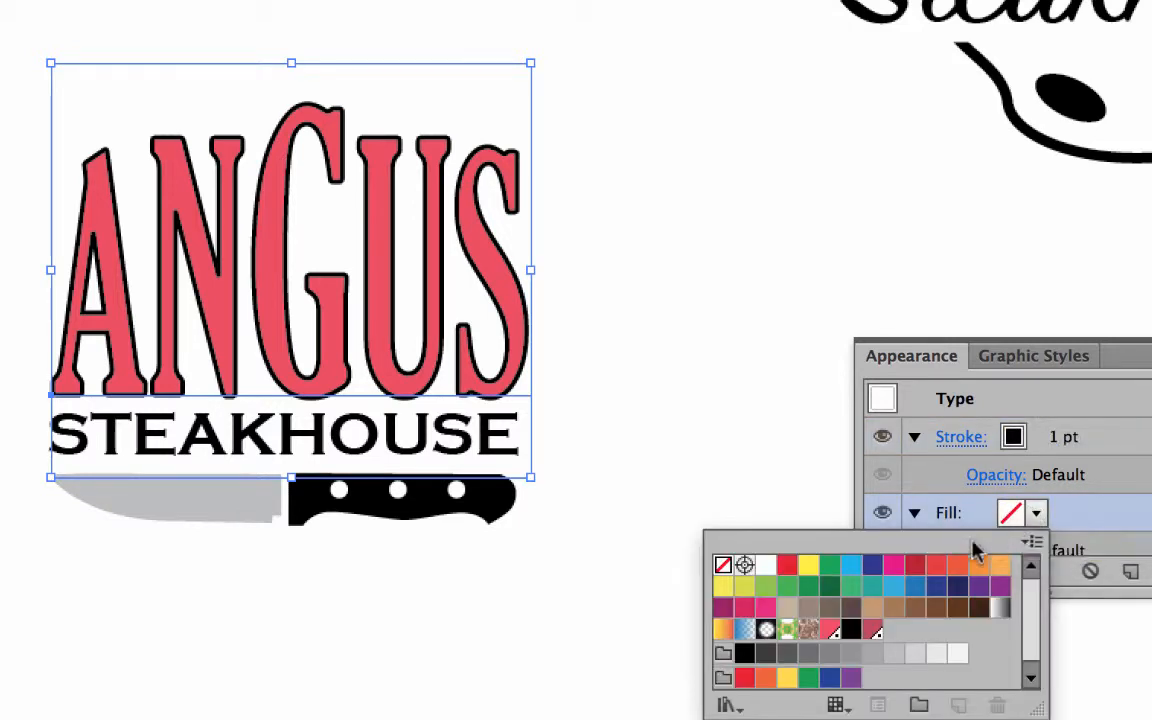
left_click(829, 630)
left_click(1117, 676)
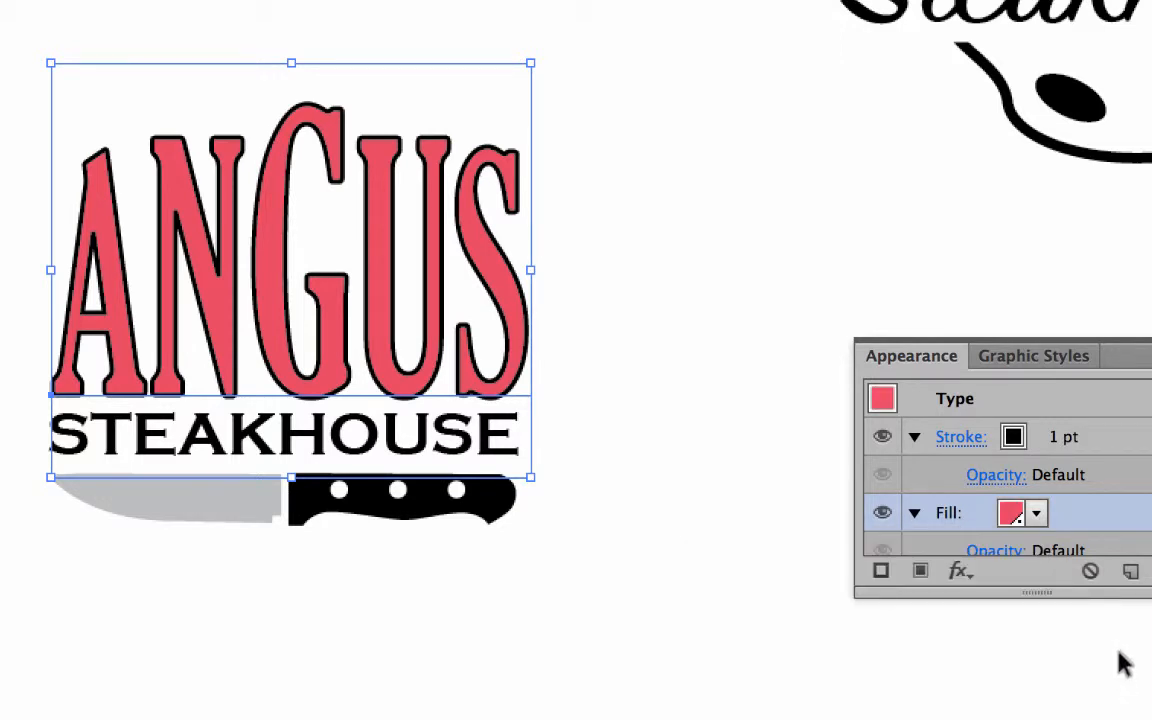
Move the black stroke beneath the coral-red fill in the appearance order of the knife logo's ANGUS text.
left_click_drag(1093, 435, 1105, 540)
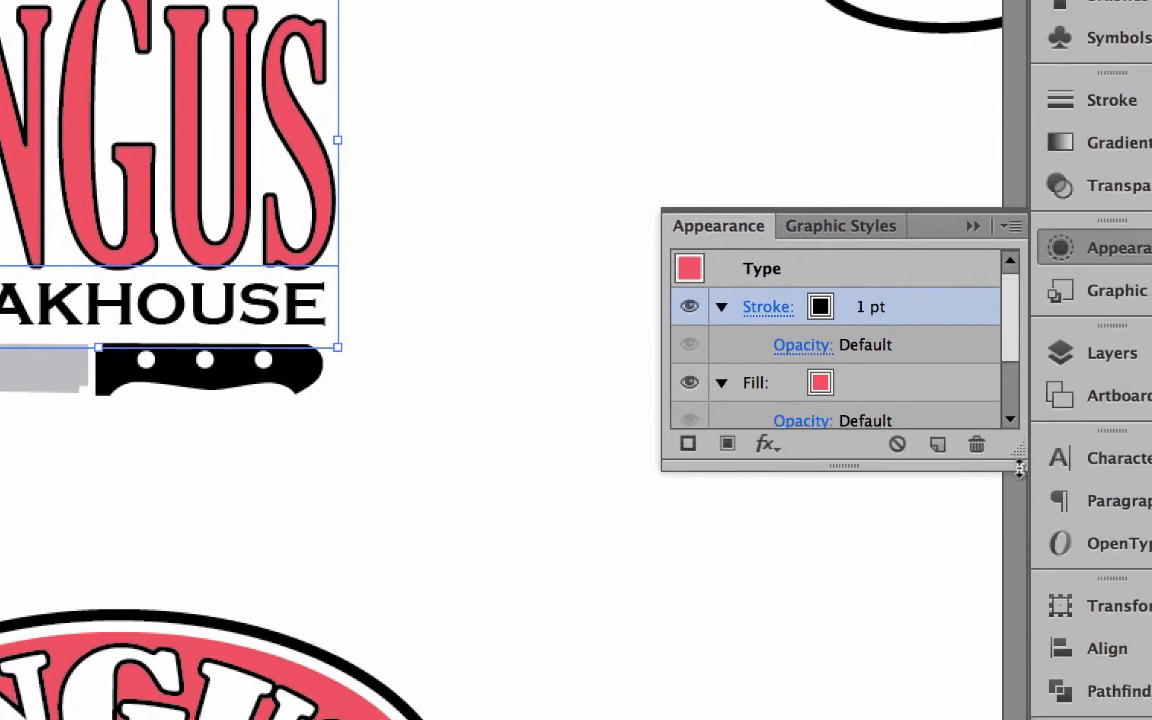
left_click_drag(1015, 463, 1013, 610)
mouse_move(937, 314)
left_mouse_down()
mouse_move(946, 429)
mouse_move(930, 456)
left_mouse_up()
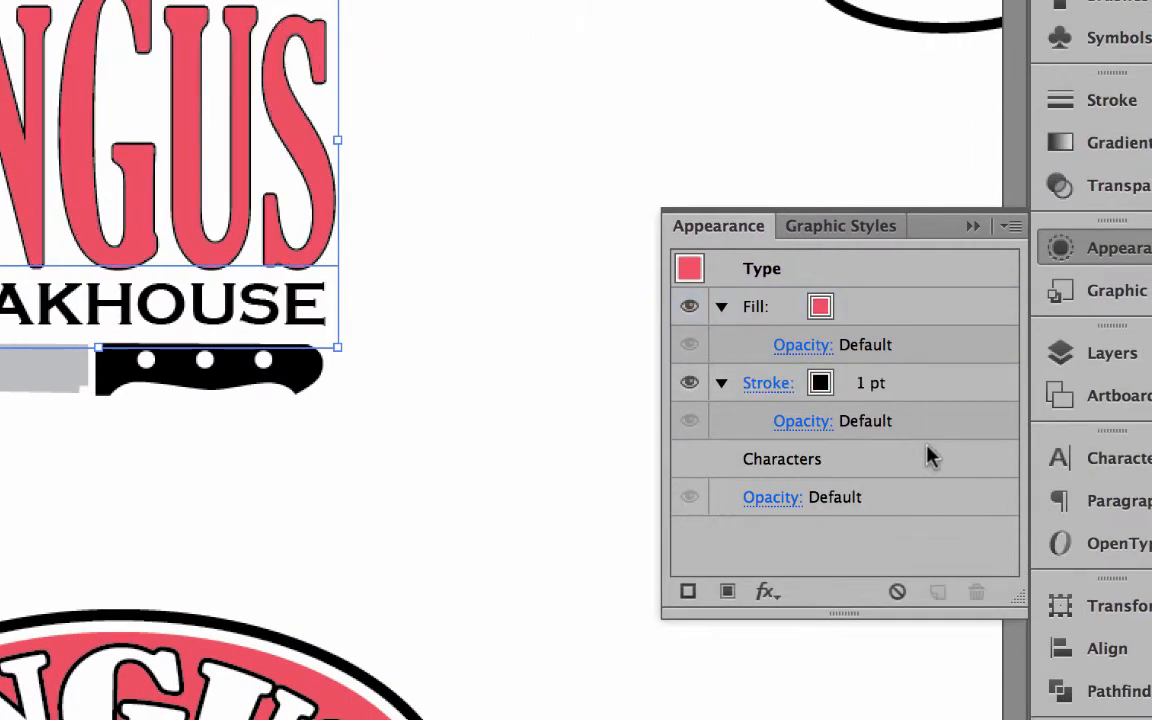
Thicken the black stroke behind the knife logo's ANGUS text to 8 pt.
left_click(820, 386)
left_click(873, 379)
left_click(1030, 456)
left_click(1030, 456)
left_click(1030, 456)
left_click(1030, 456)
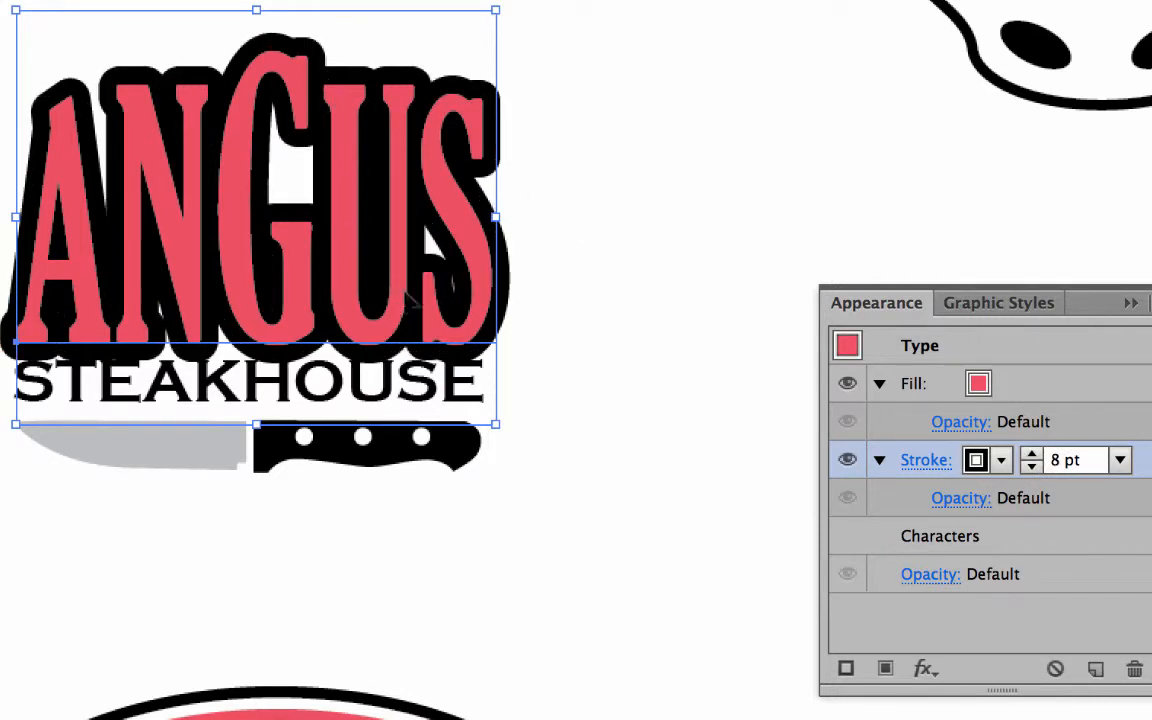
left_click(522, 314)
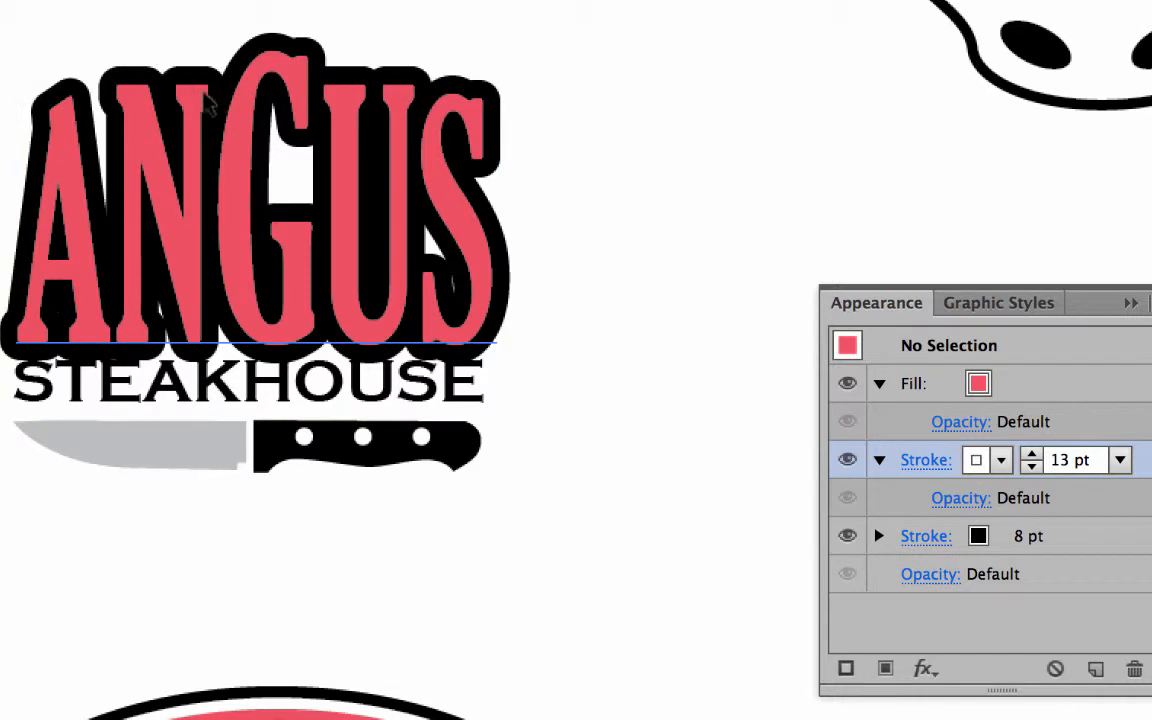
Add a second stroke to the knife logo's ANGUS text and colour the lower one white.
left_click(208, 100)
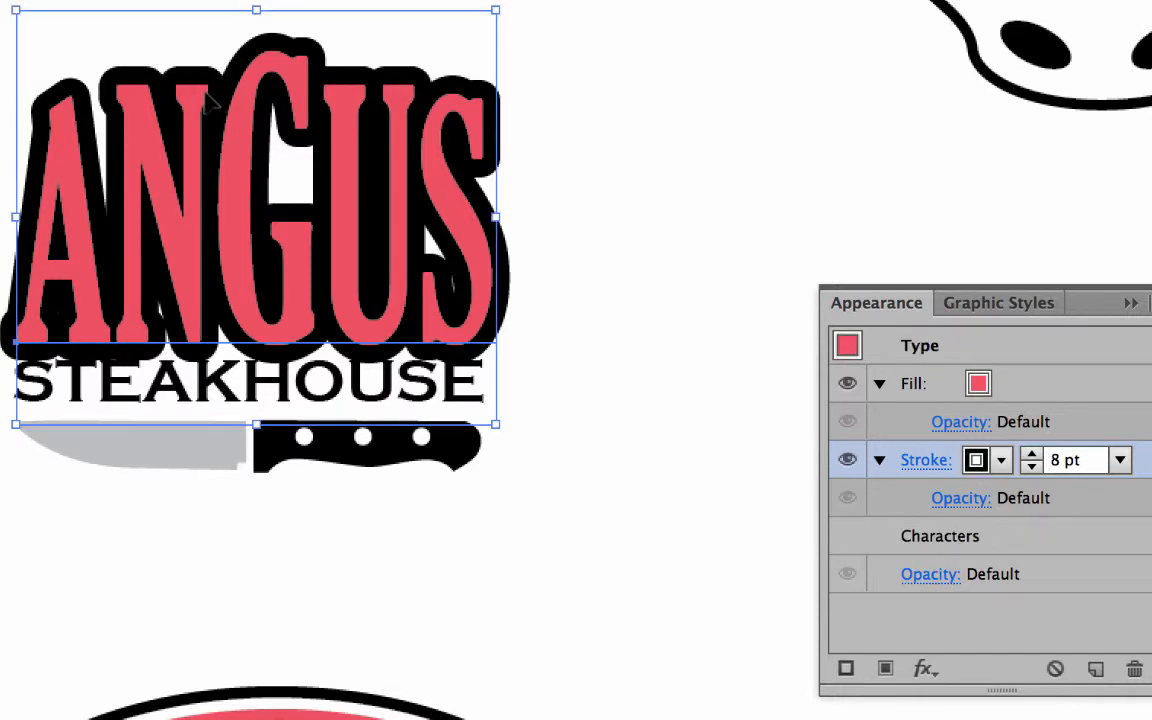
left_click(846, 670)
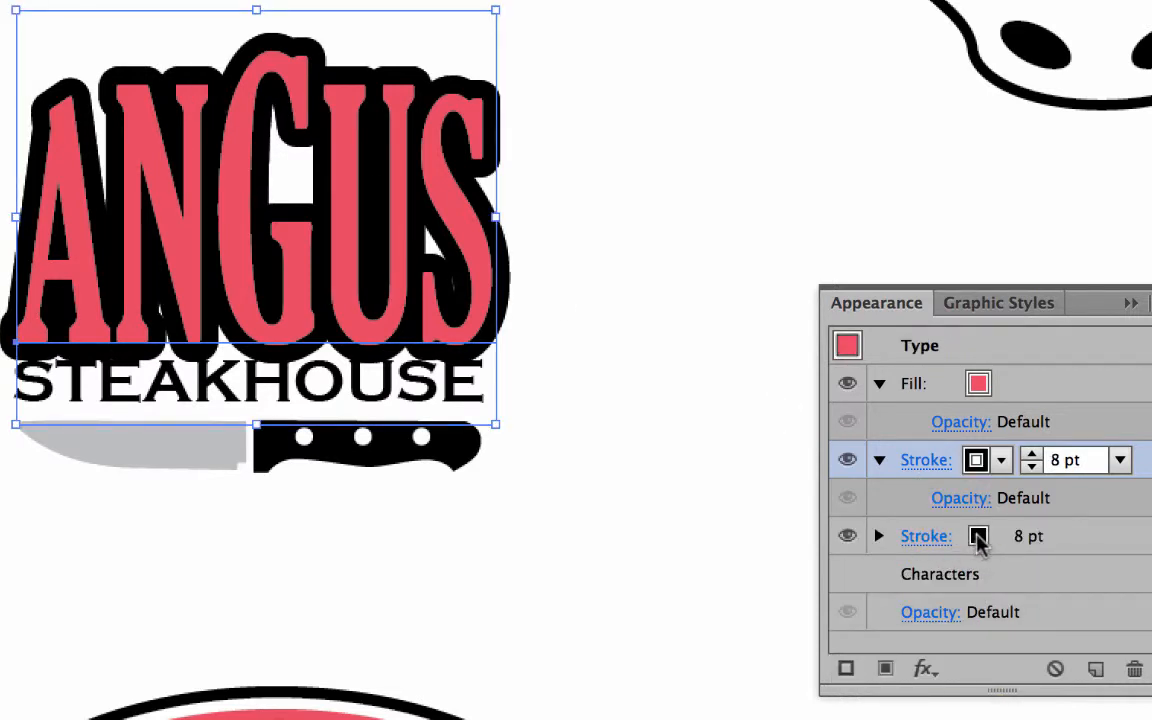
left_click(977, 538)
left_click(1001, 538)
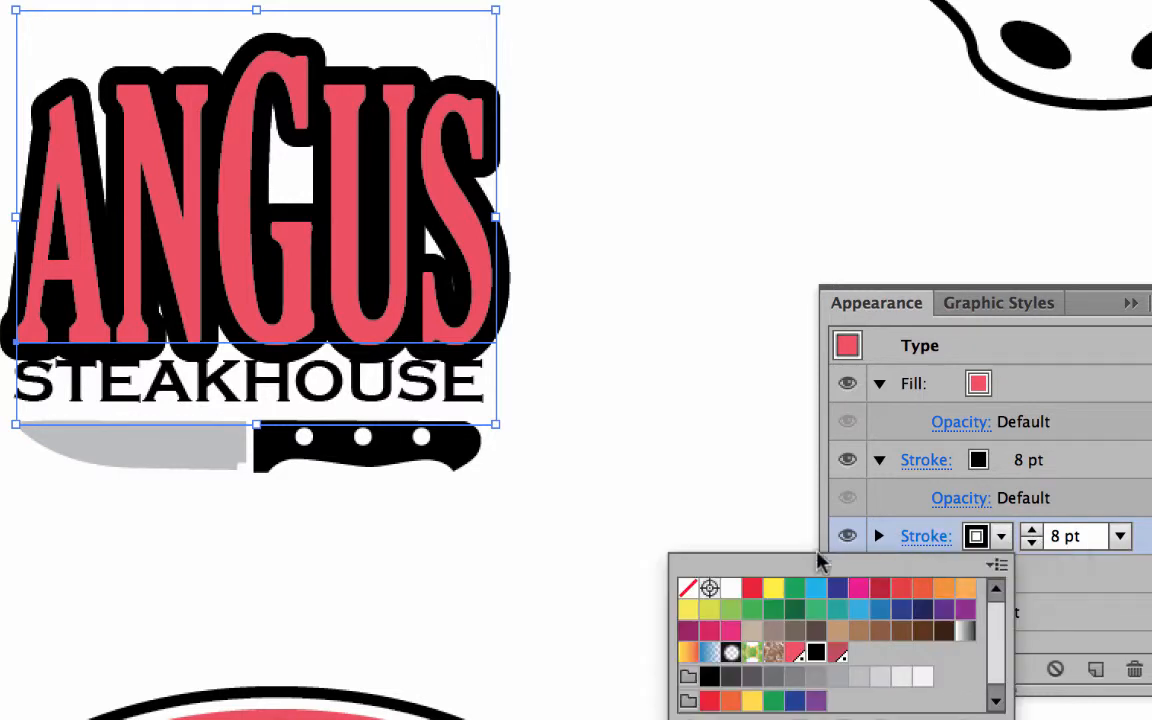
left_click(729, 589)
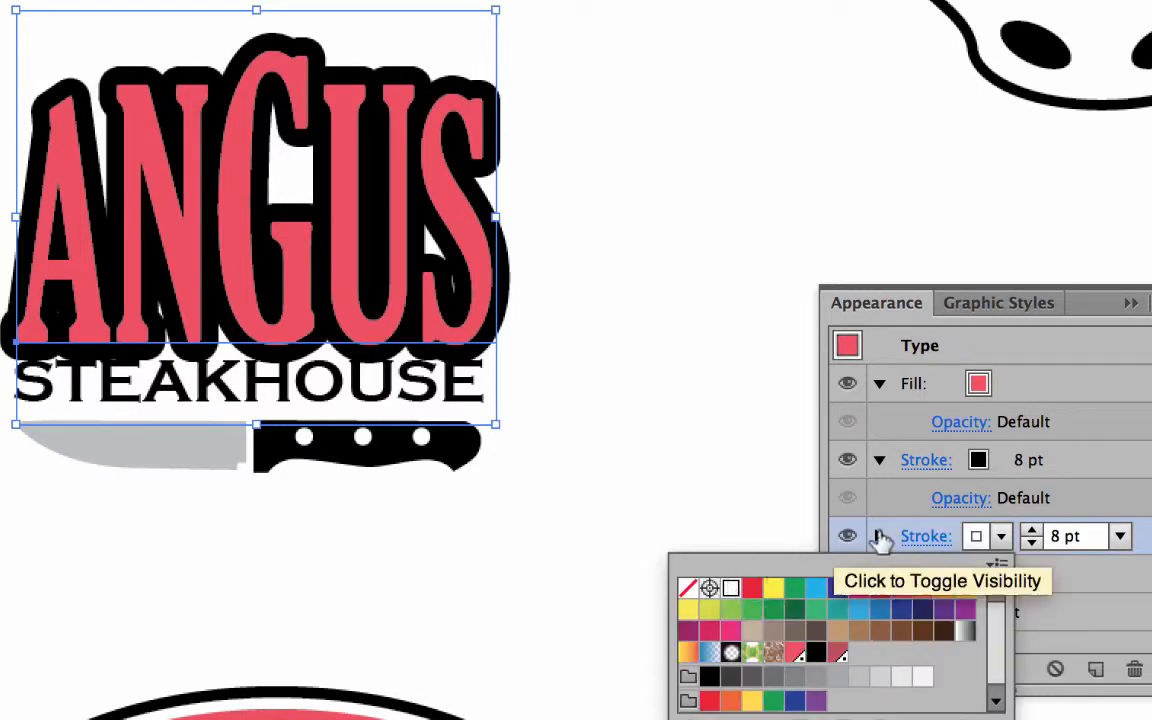
left_click(848, 537)
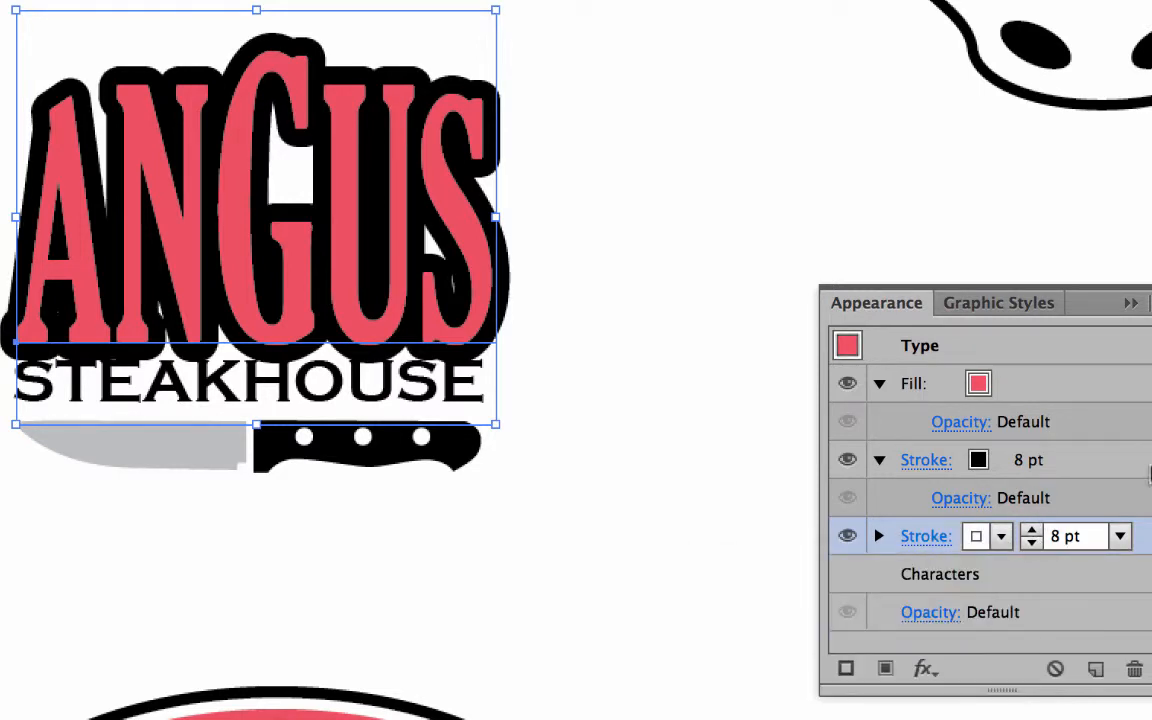
Place the white stroke between the fill and the black stroke of the ANGUS text and set its weight to 2 pt.
mouse_move(1140, 538)
left_mouse_down()
mouse_move(1118, 437)
mouse_move(1122, 452)
left_mouse_up()
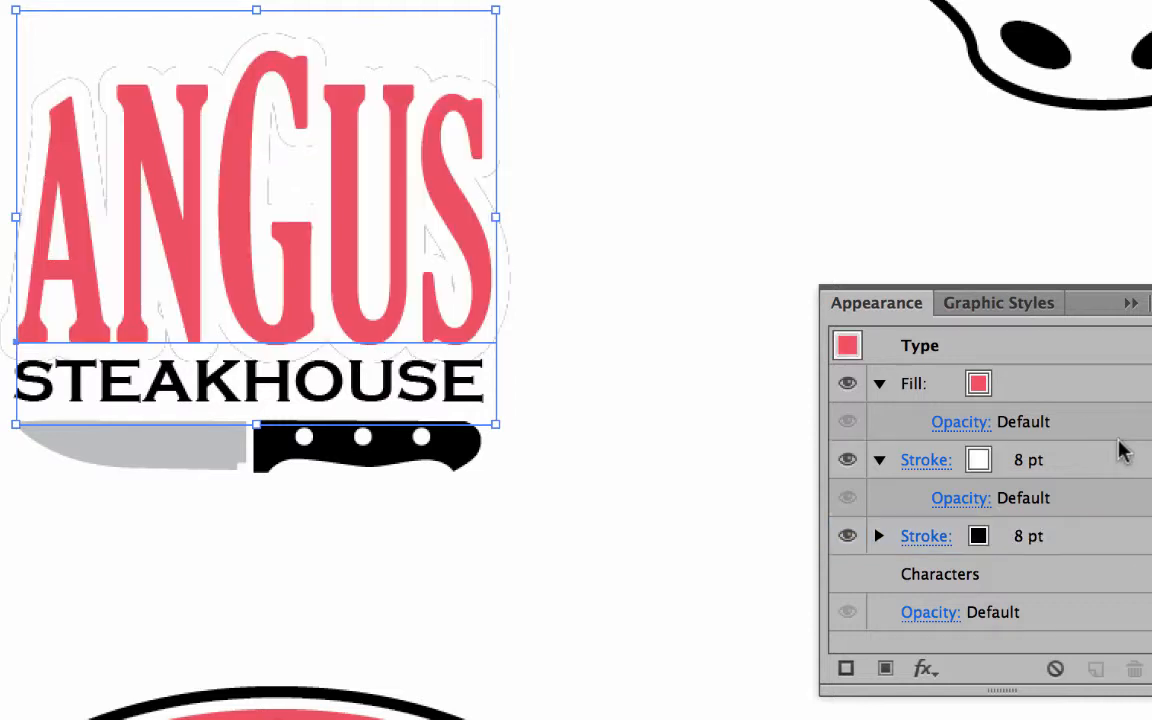
left_click(983, 461)
left_click(1031, 467)
left_click(1031, 467)
left_click(1031, 467)
left_click(1031, 467)
left_click(1031, 467)
left_click(1031, 467)
left_click(1031, 467)
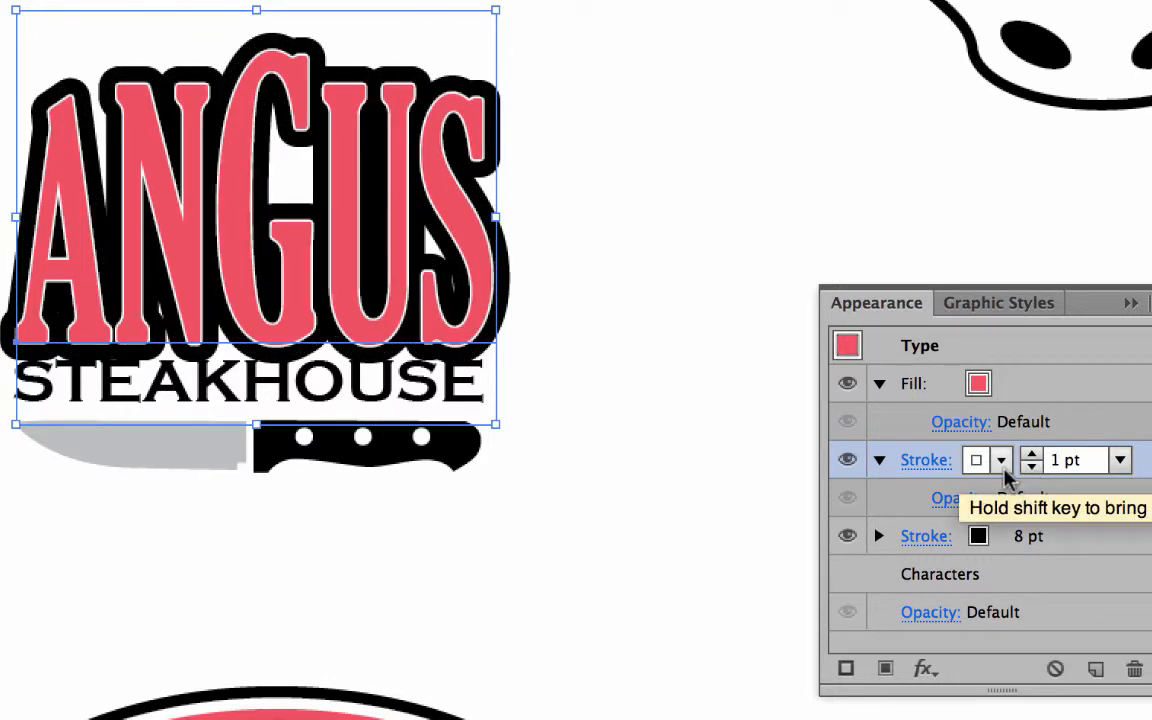
left_click(1031, 454)
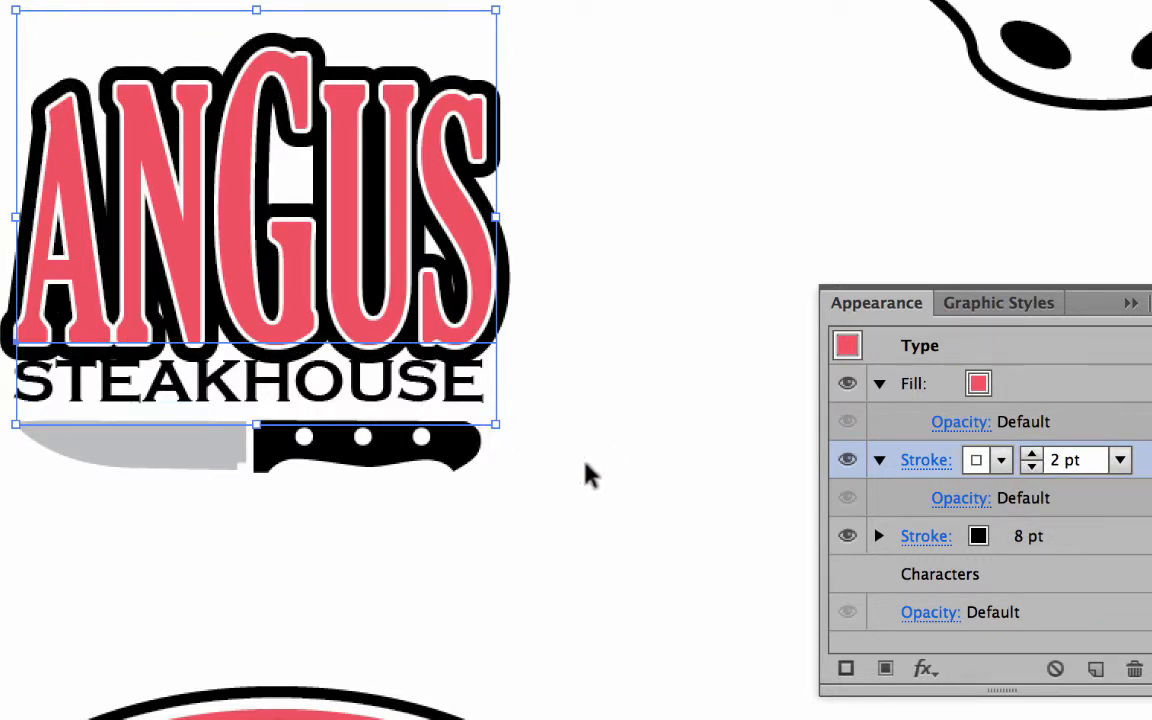
Nudge the outlined ANGUS text up three increments, away from the word STEAKHOUSE in the knife logo.
left_click(503, 452)
left_click_drag(2, 342, 449, 470)
left_click(592, 411)
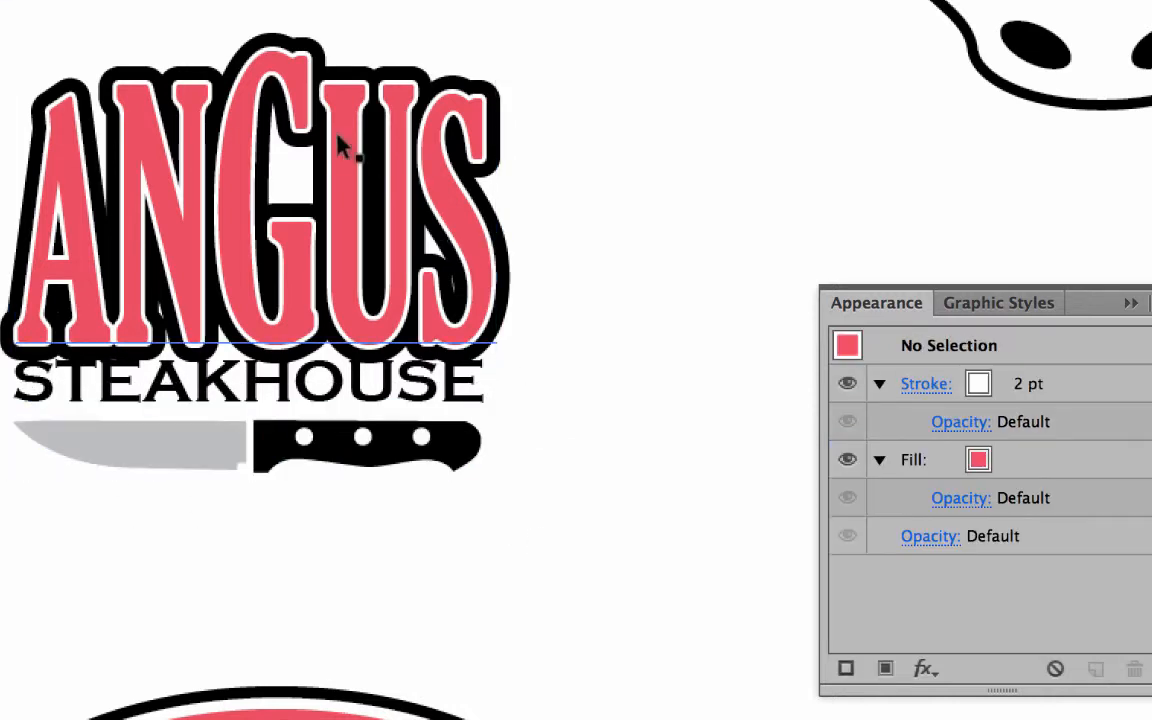
left_click(305, 100)
key("Up")
key("Up")
key("Up")
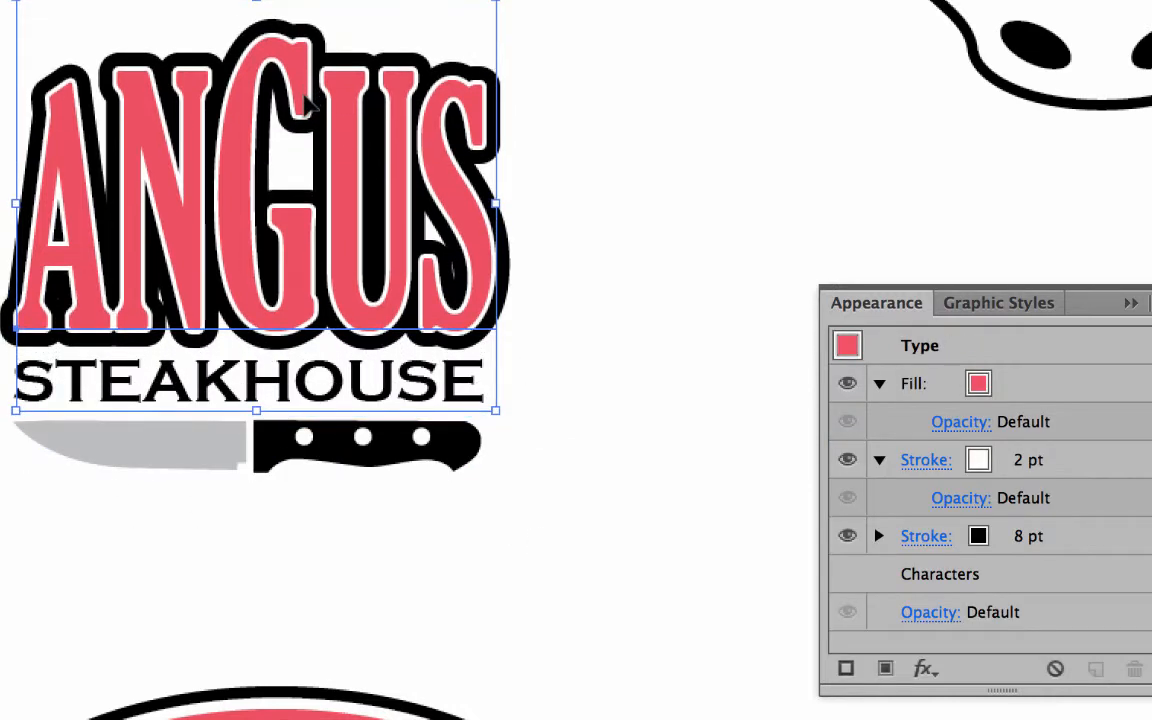
left_click(652, 213)
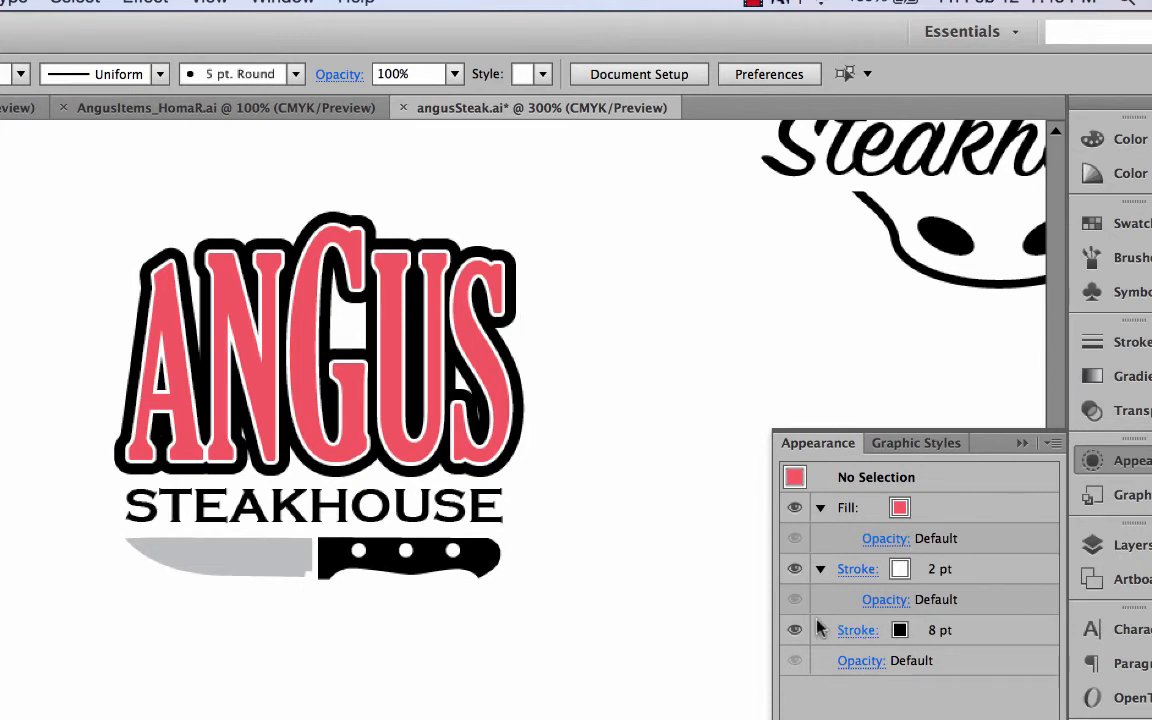
Examine the double-outlined knife logo up close and alongside the other logo variations on the artboard.
scroll(512, 490, "down", 3)
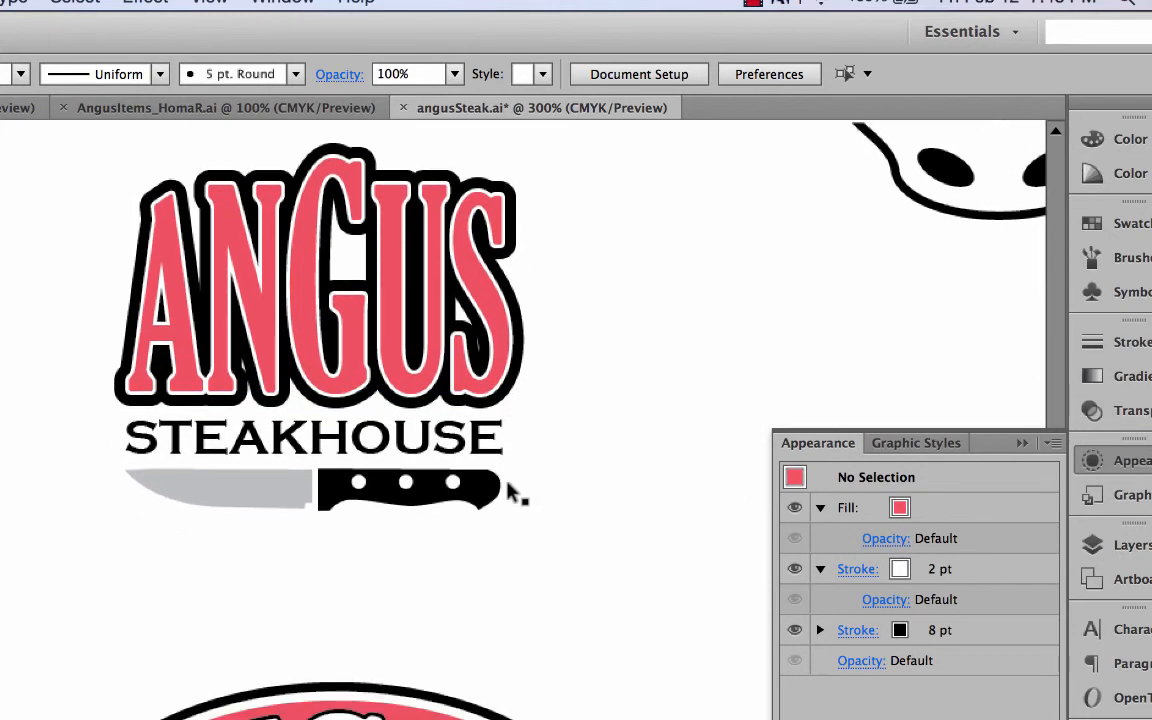
scroll(512, 492, "up", 5)
scroll(520, 490, "up", 2)
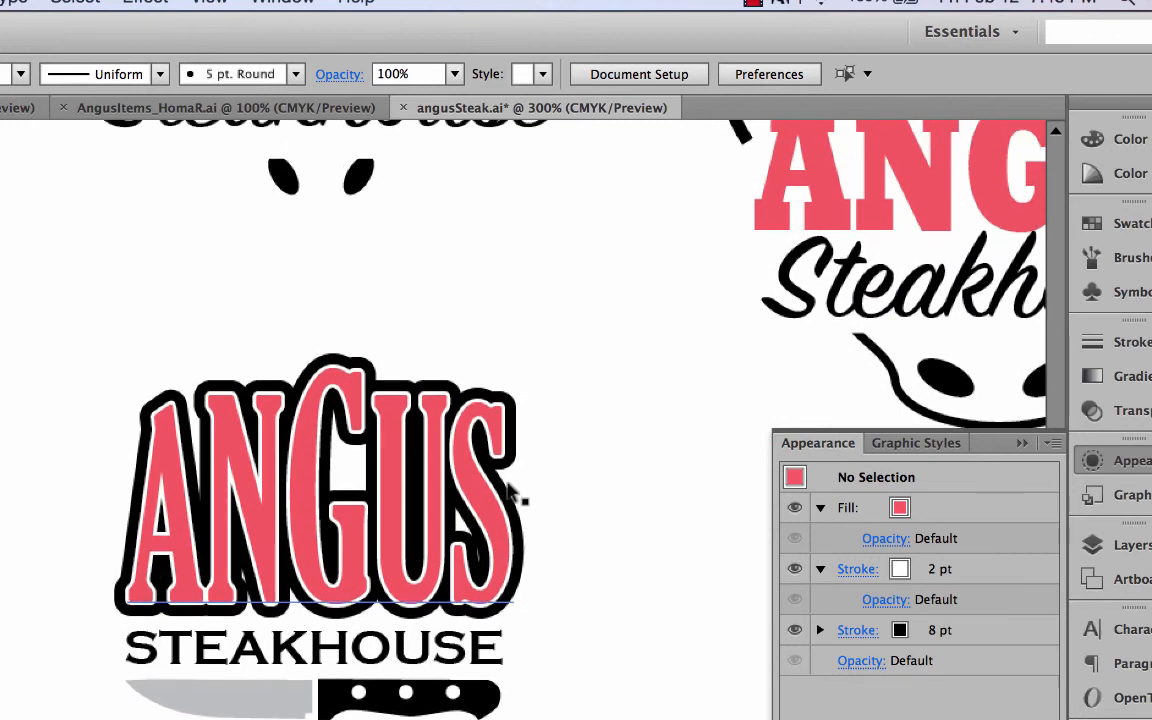
scroll(515, 485, "down", 4)
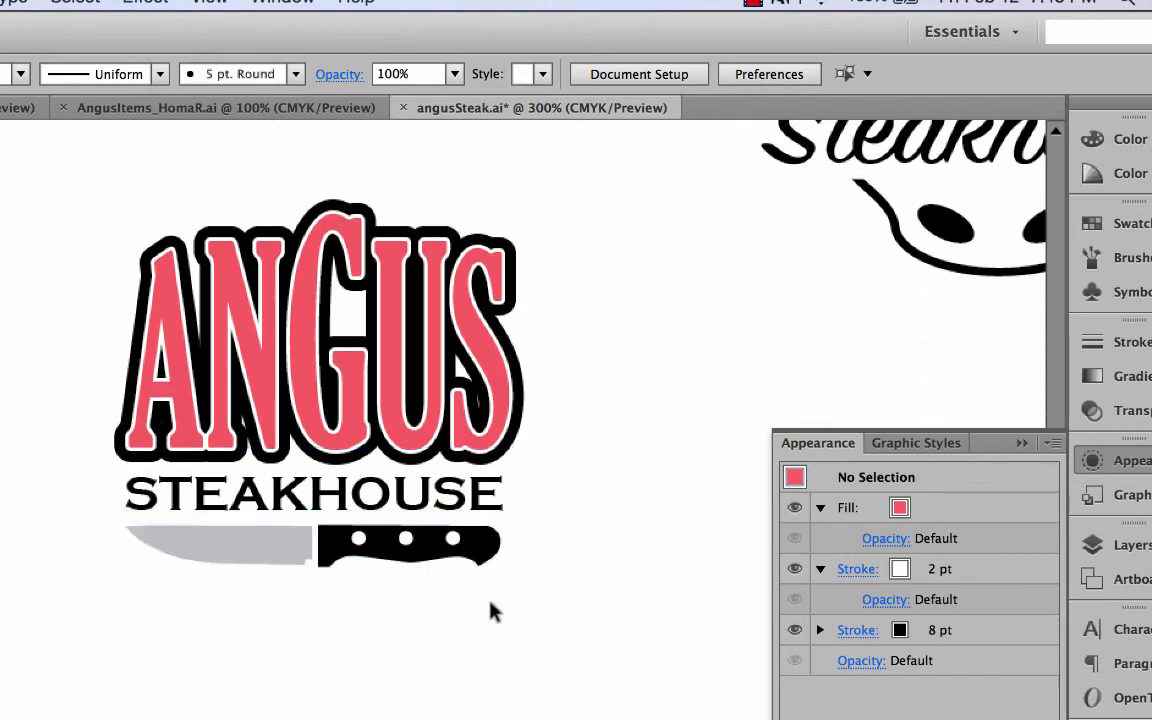
scroll(567, 597, "up", 3)
scroll(567, 597, "down", 1)
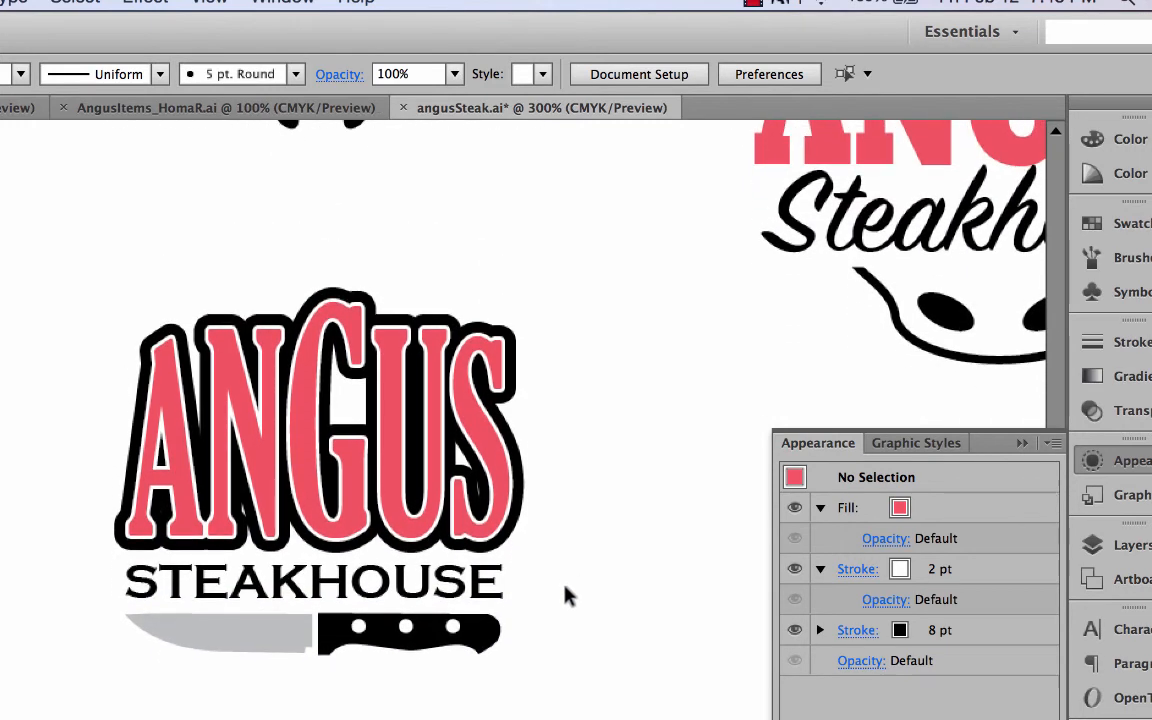
key("super+minus")
key("super+minus")
key("super+minus")
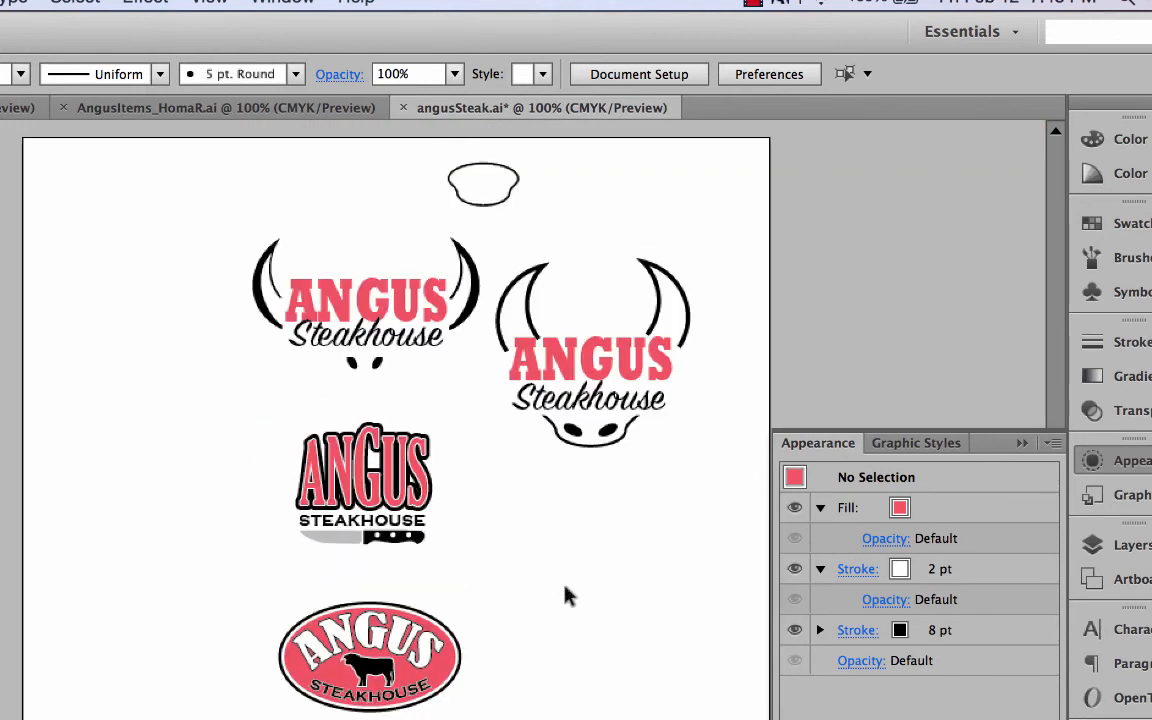